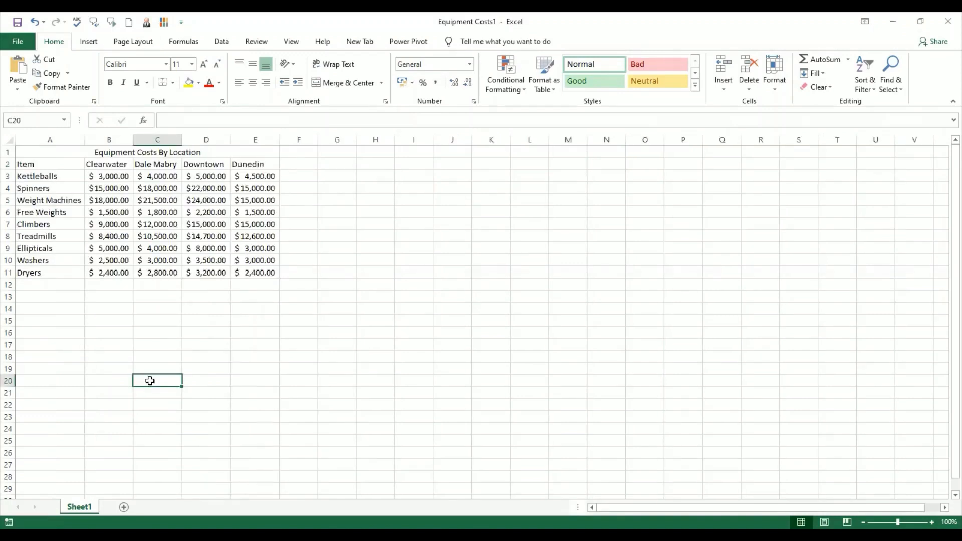
click(198, 317)
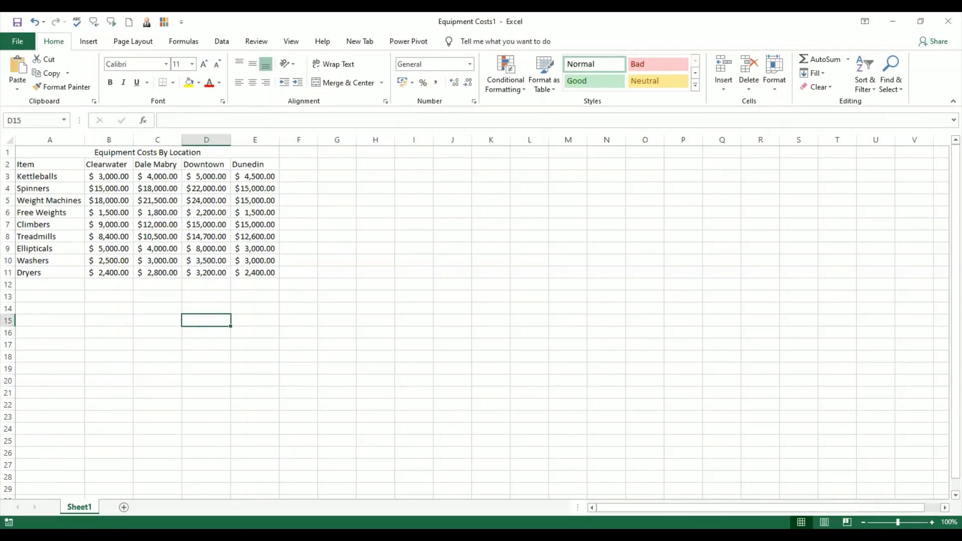
click(143, 321)
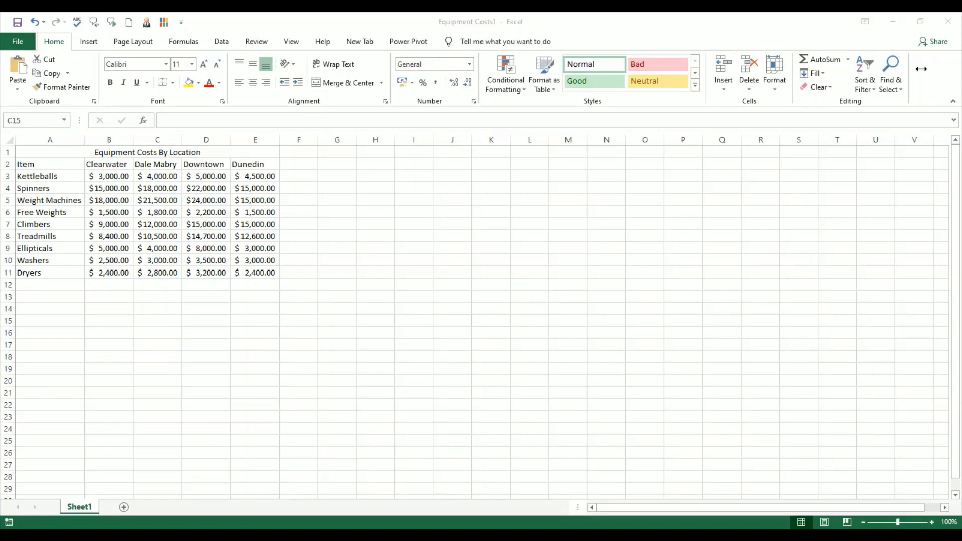
click(45, 176)
click(60, 153)
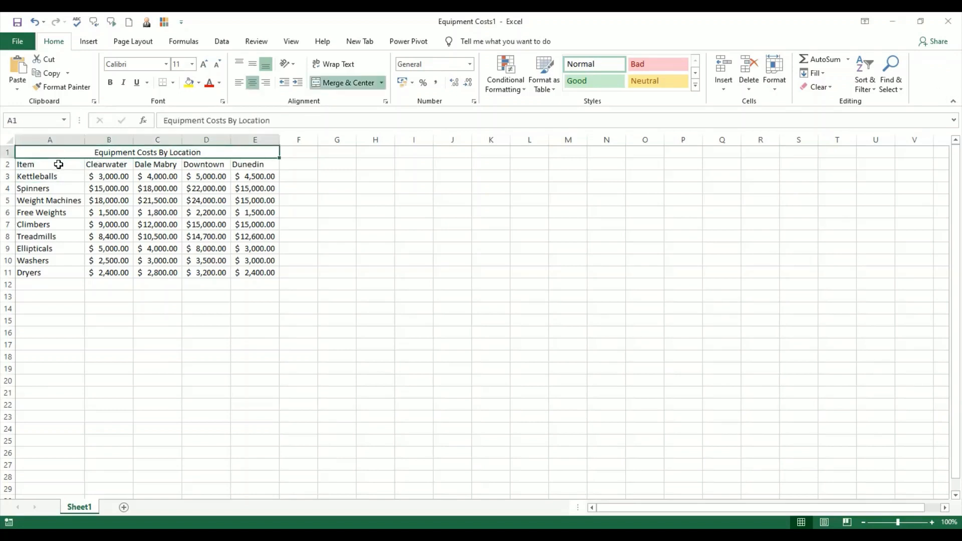
Step: Try applying all borders to the equipment data in A2:E11, and undo the borders
drag(58, 164, 262, 273)
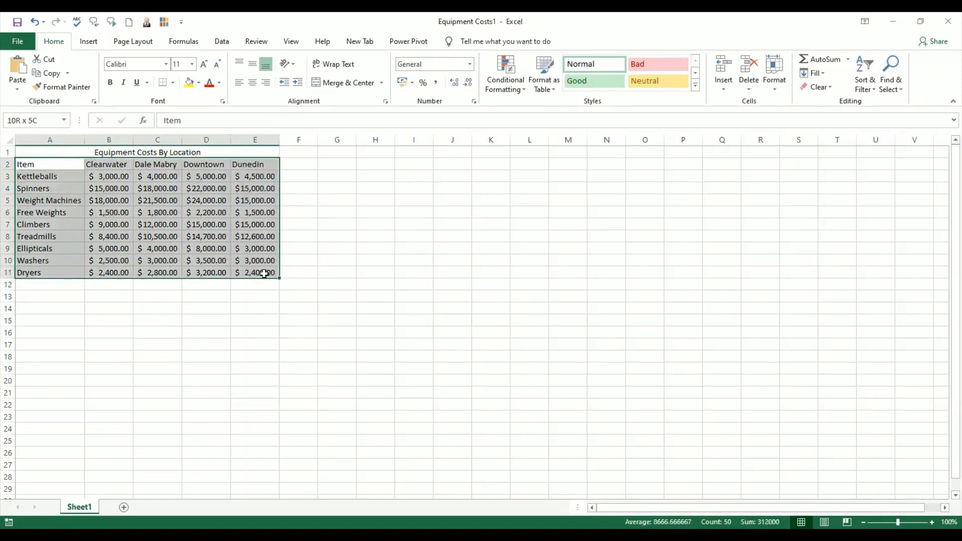
click(173, 82)
click(196, 186)
click(236, 330)
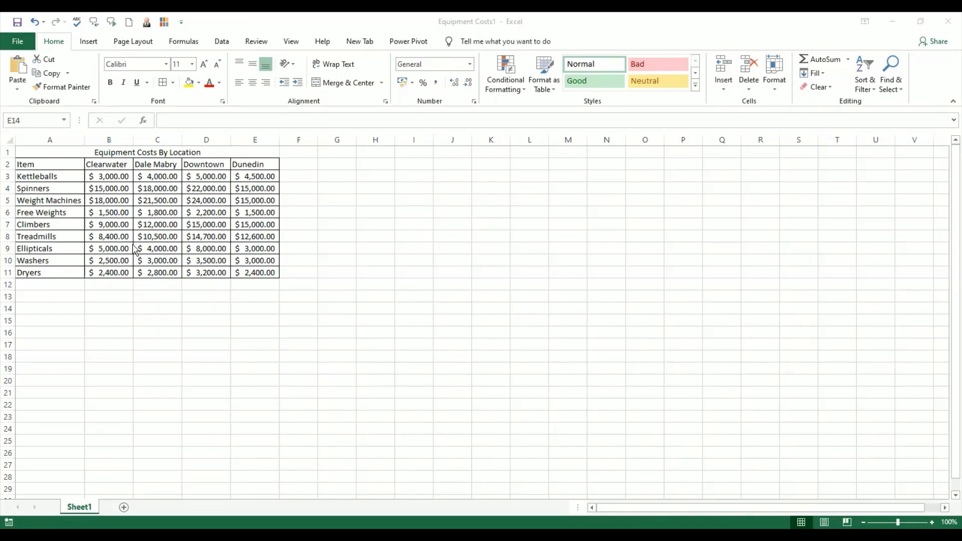
click(206, 319)
click(163, 319)
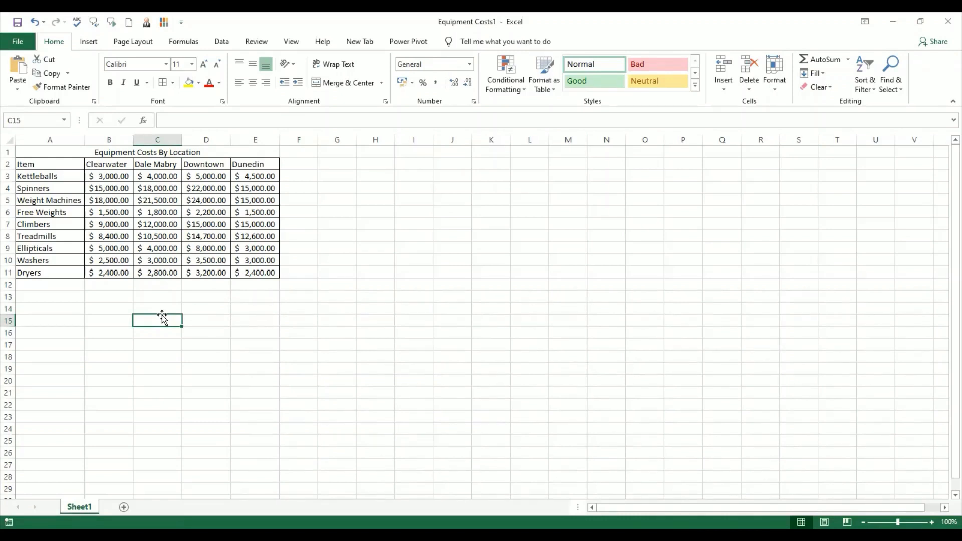
key(ctrl+z)
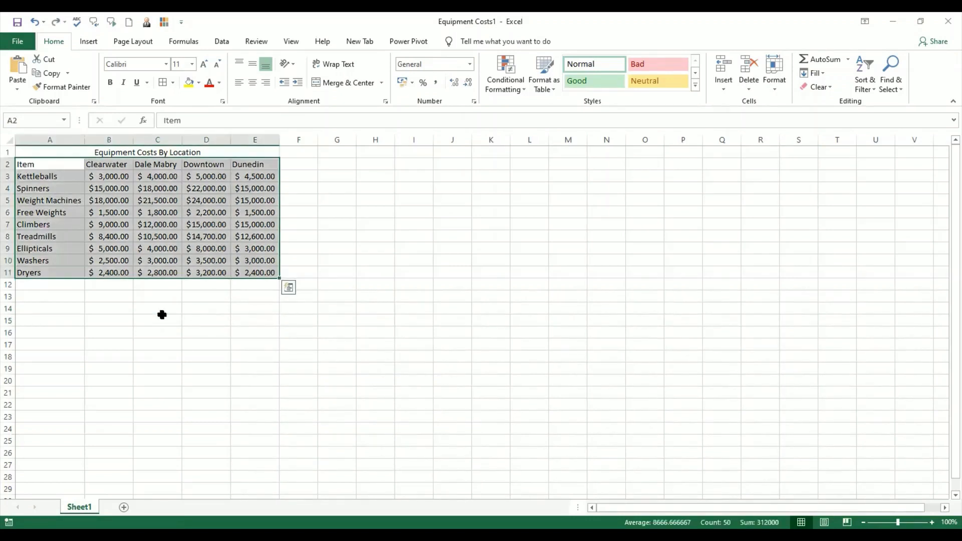
click(216, 325)
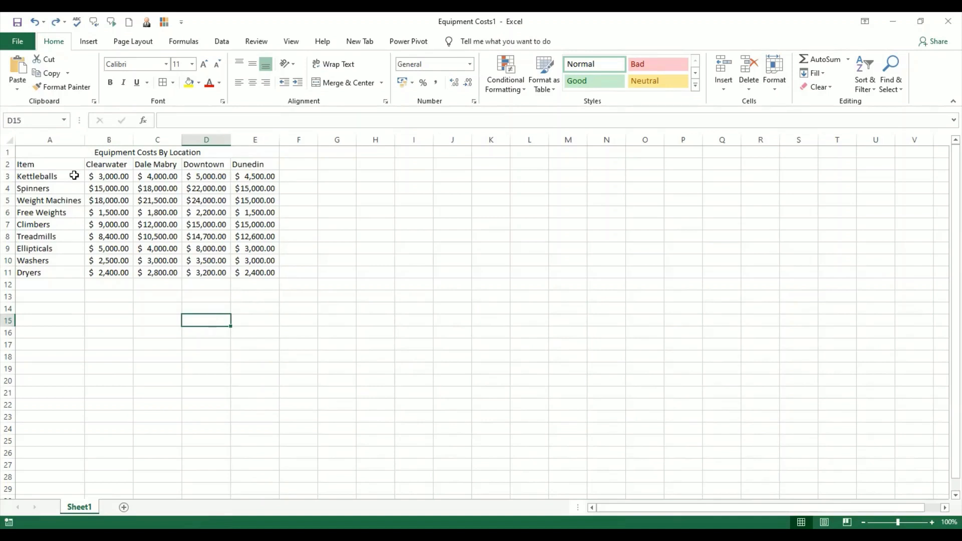
Step: Examine the merged title in row 1 and each column header in row 2 of the equipment data
click(61, 165)
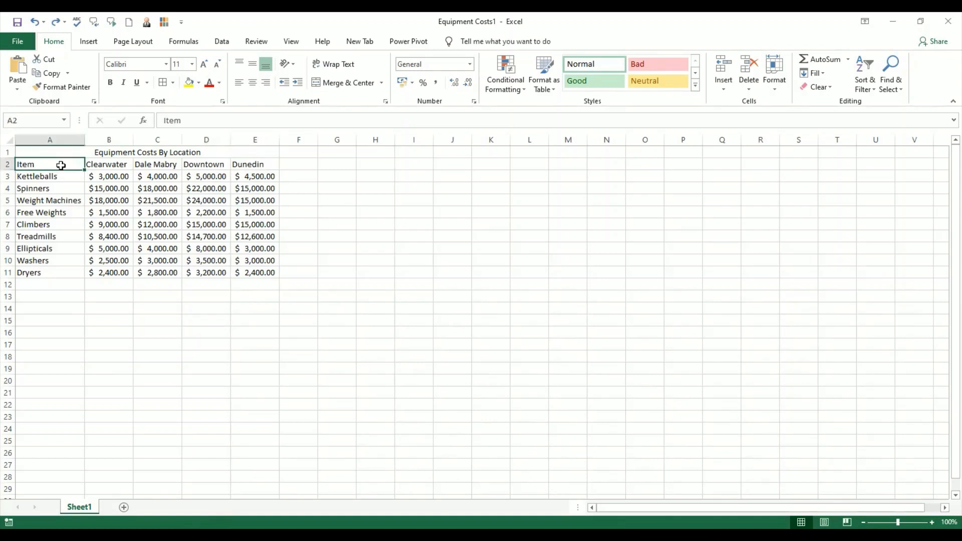
click(85, 153)
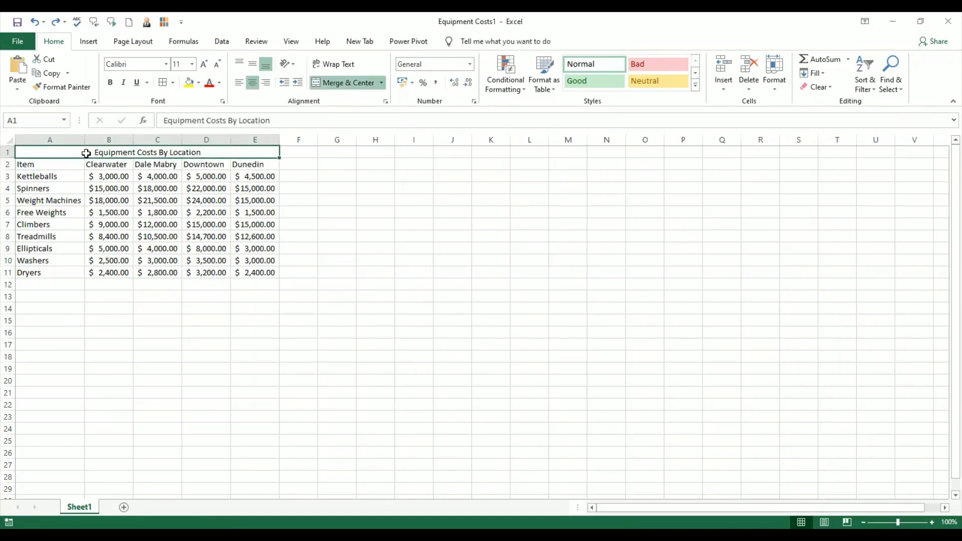
click(71, 161)
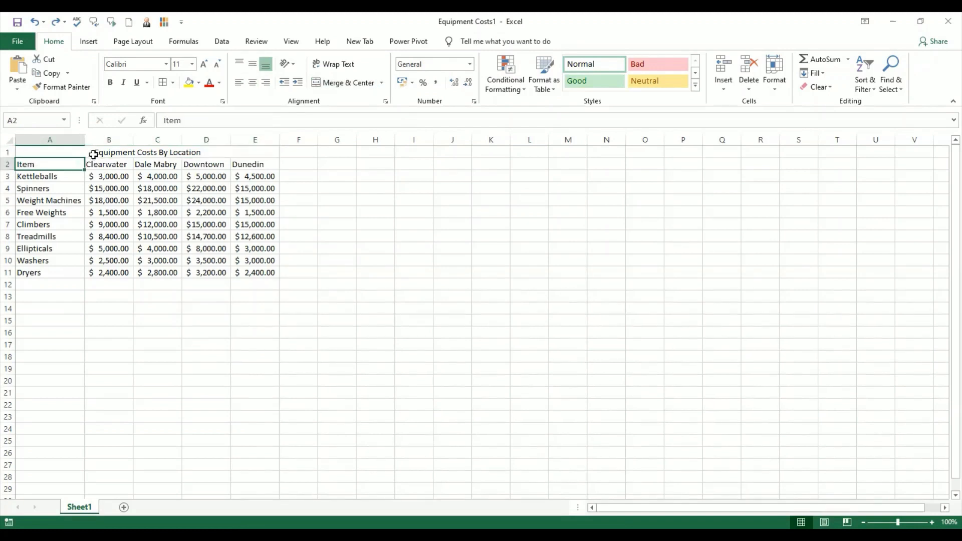
click(93, 155)
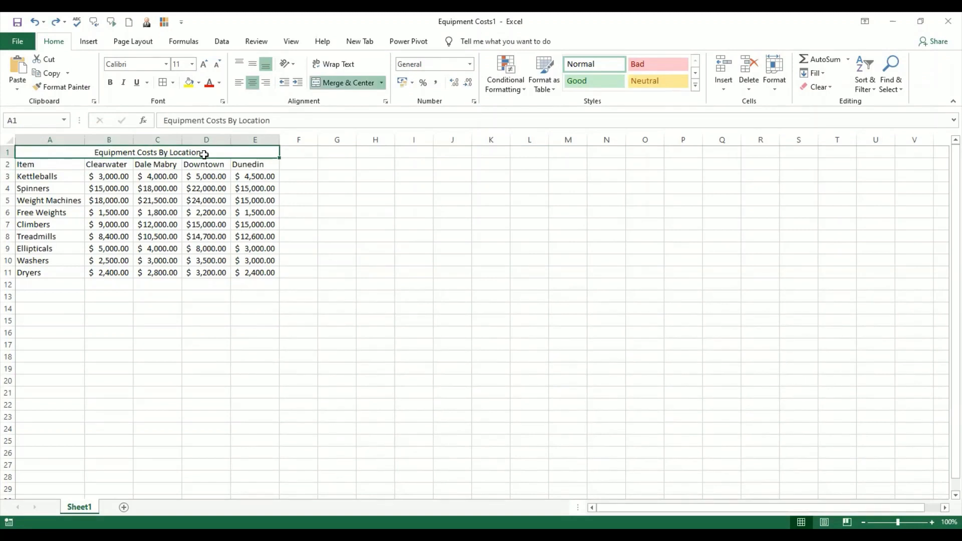
click(221, 197)
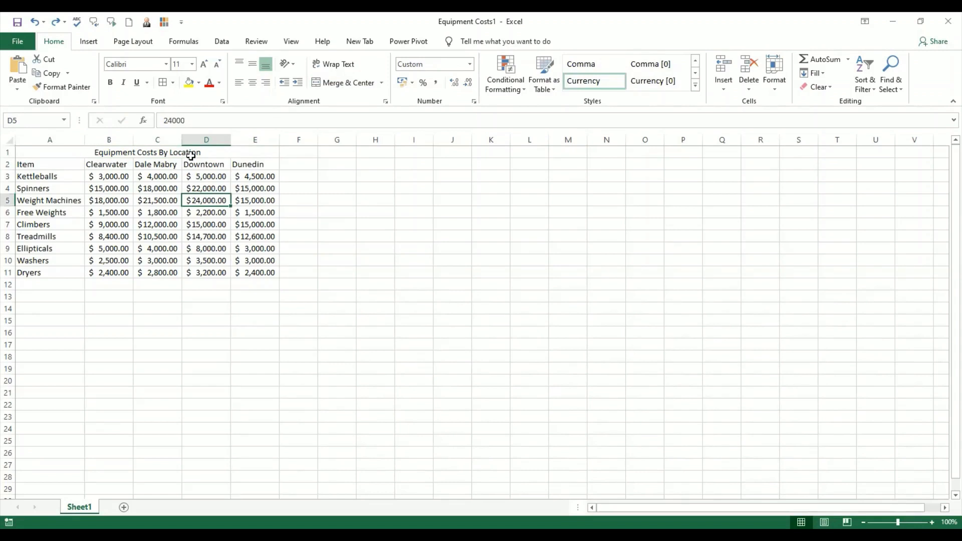
click(46, 166)
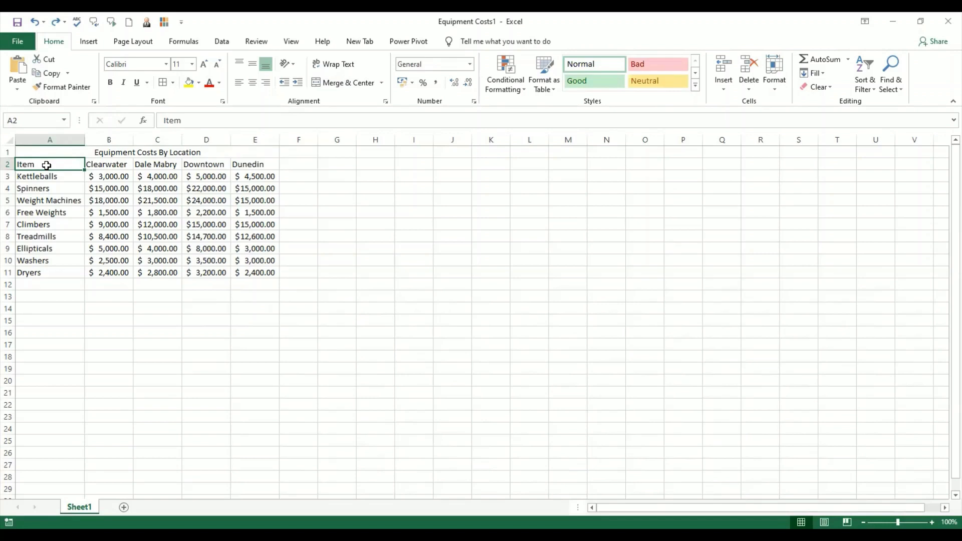
click(100, 165)
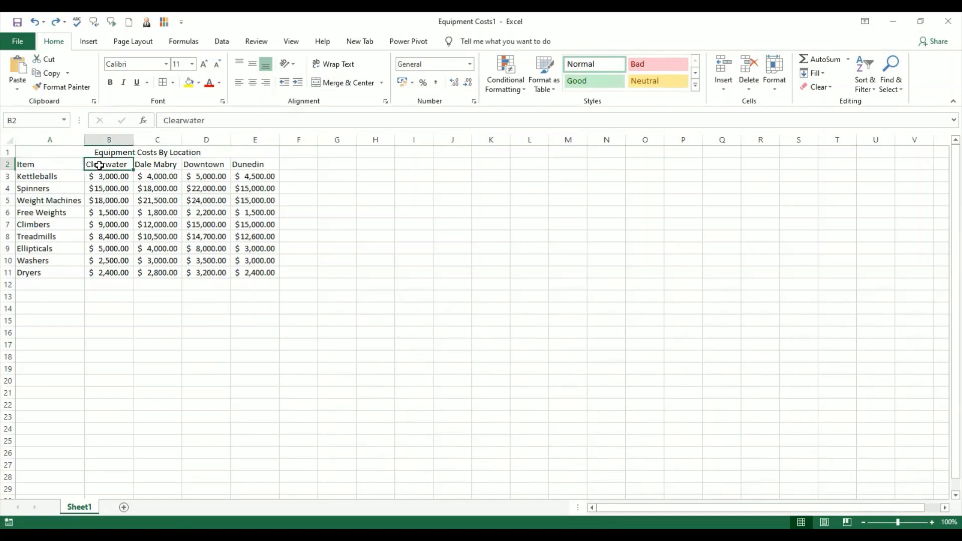
click(155, 164)
click(209, 164)
click(258, 164)
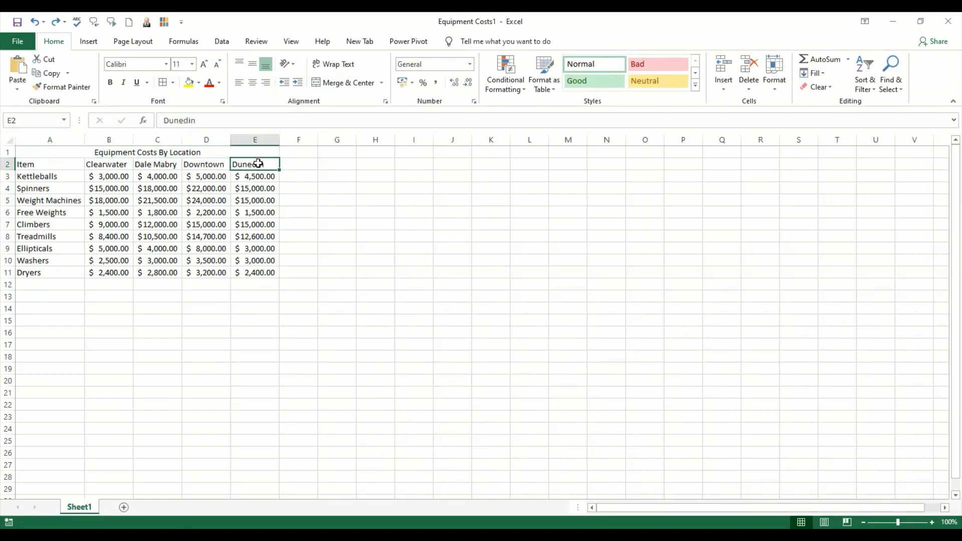
Step: Format A2:E11 as a table with headers, using the light-blue style in the first row of the Medium styles
drag(57, 160, 259, 271)
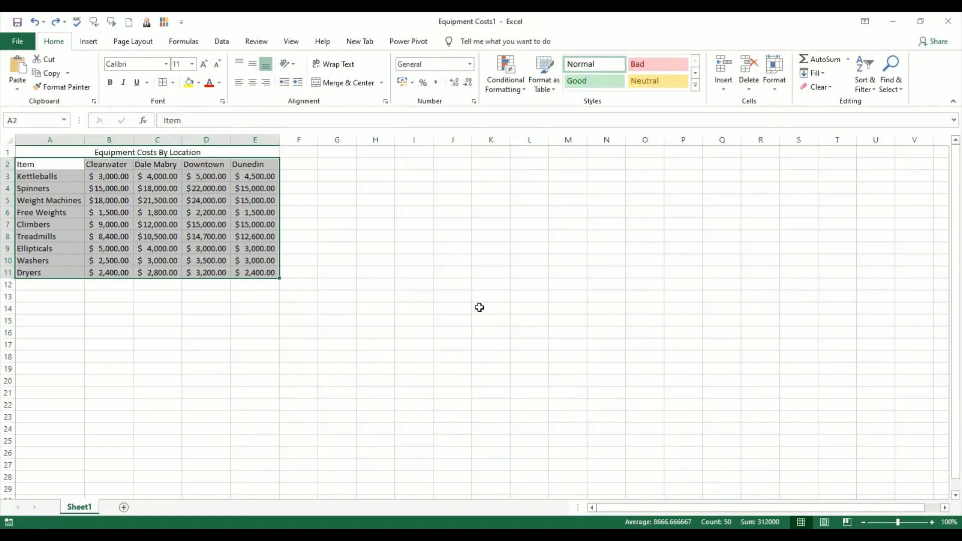
click(554, 90)
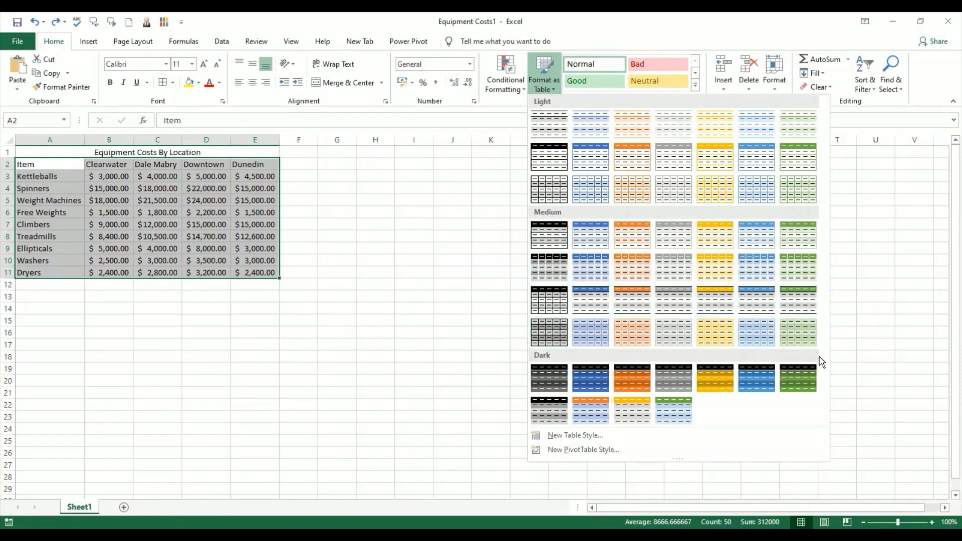
click(755, 238)
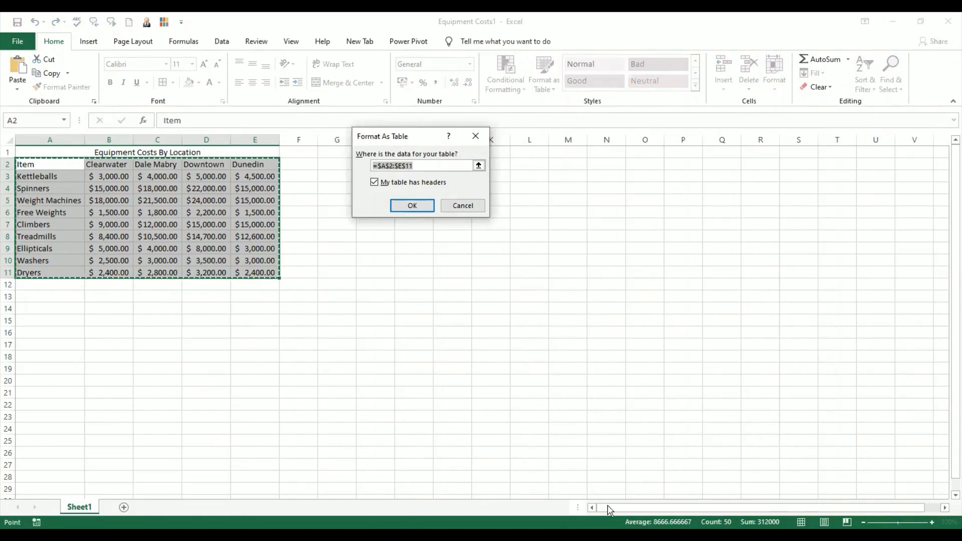
click(563, 419)
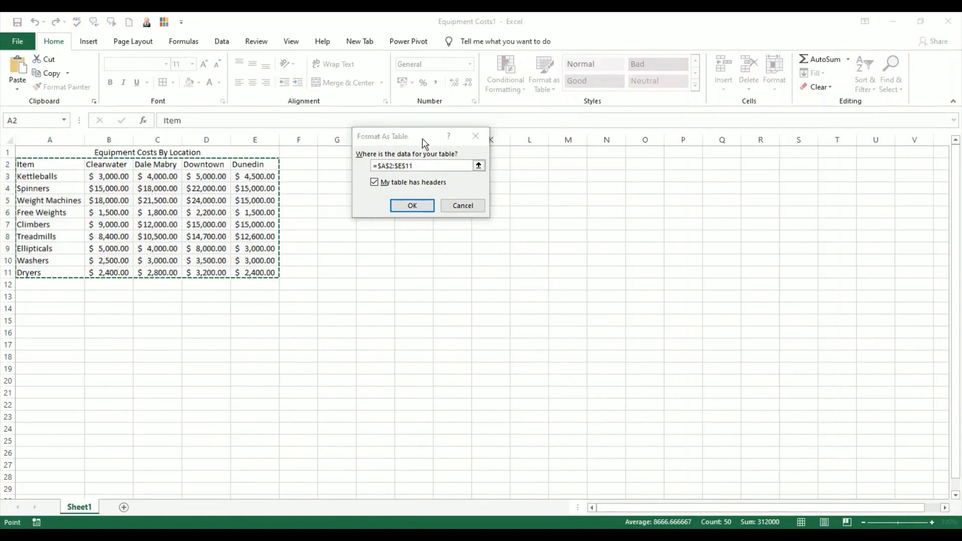
drag(421, 137, 436, 173)
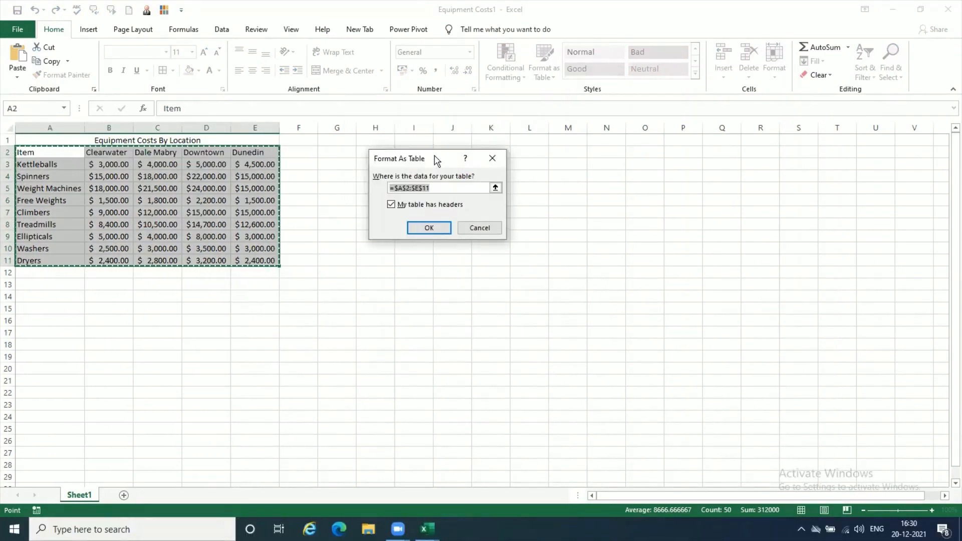
click(445, 190)
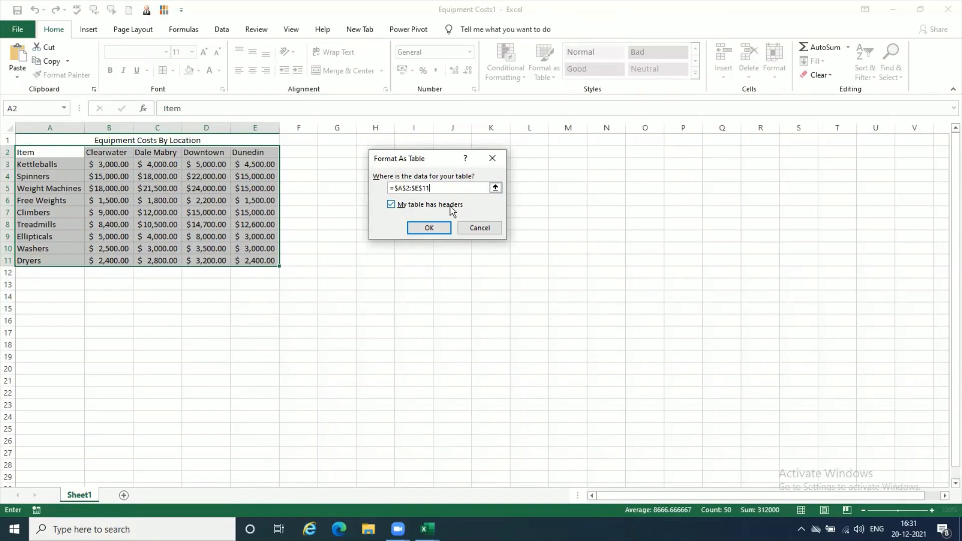
click(429, 229)
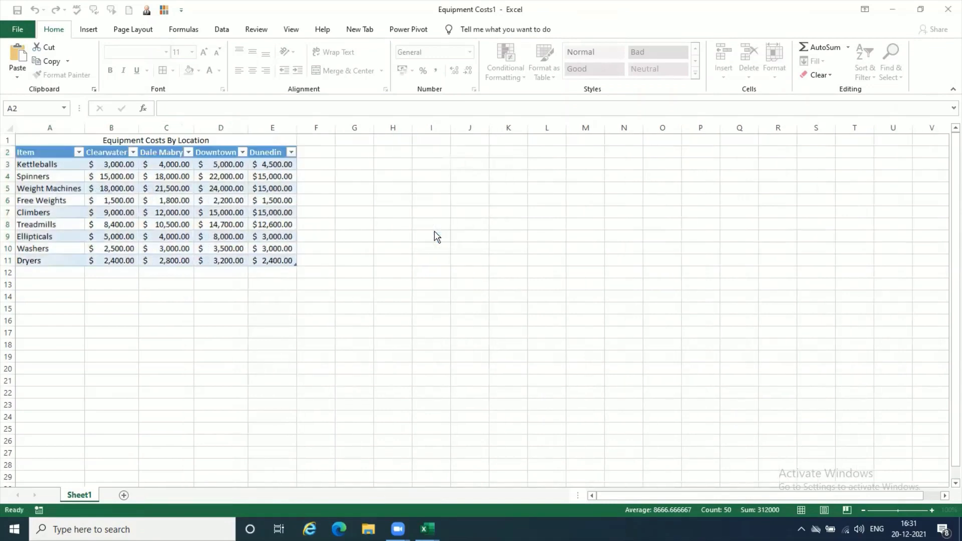
click(309, 344)
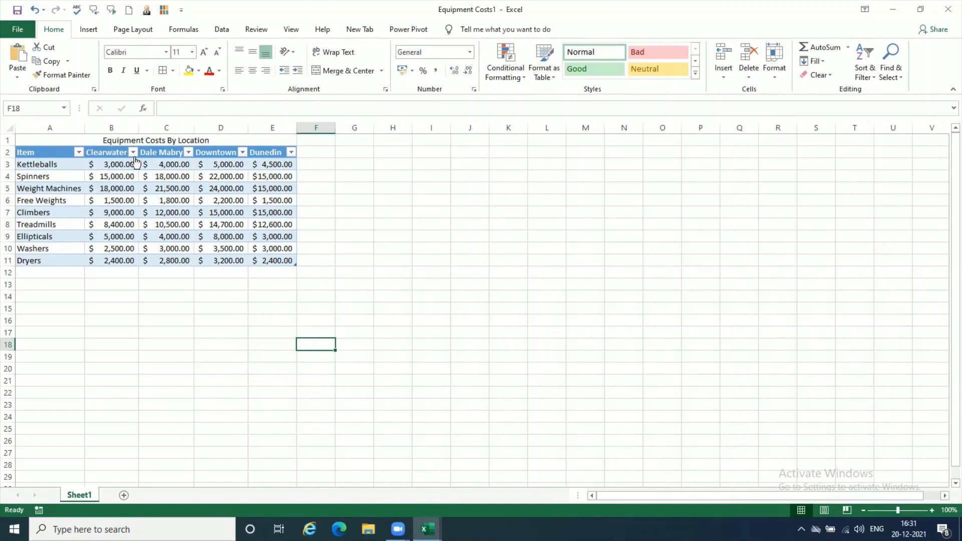
Step: Select cells inside and outside the formatted table to check when the table design tools are available
click(177, 189)
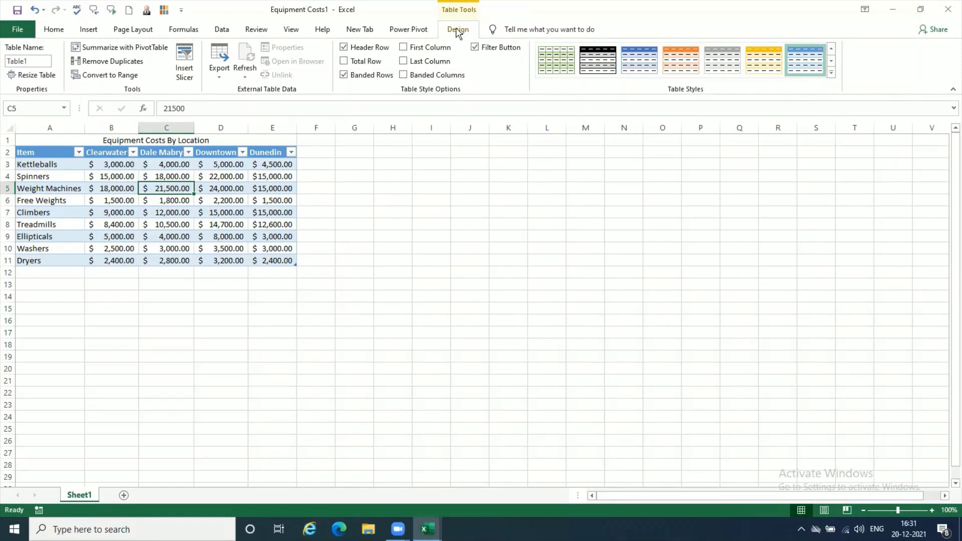
click(417, 288)
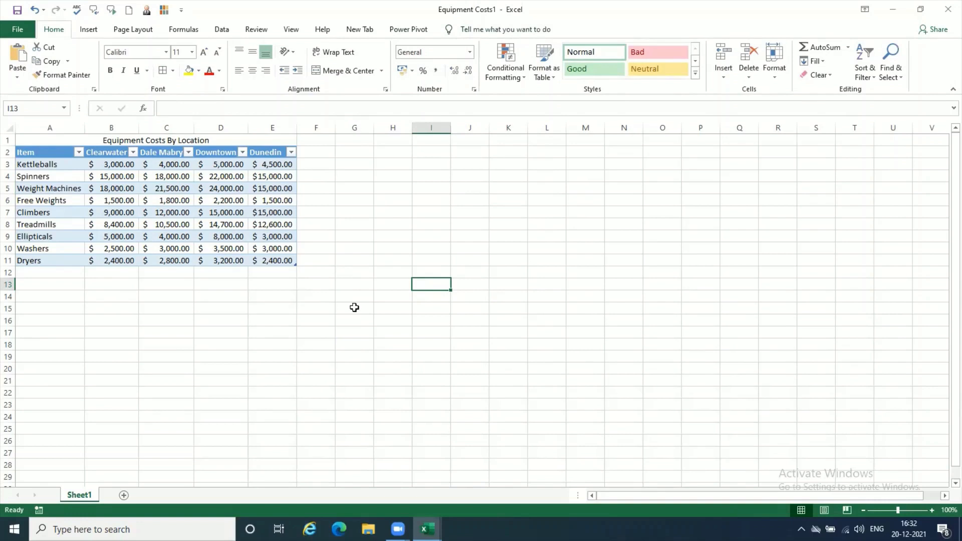
click(179, 225)
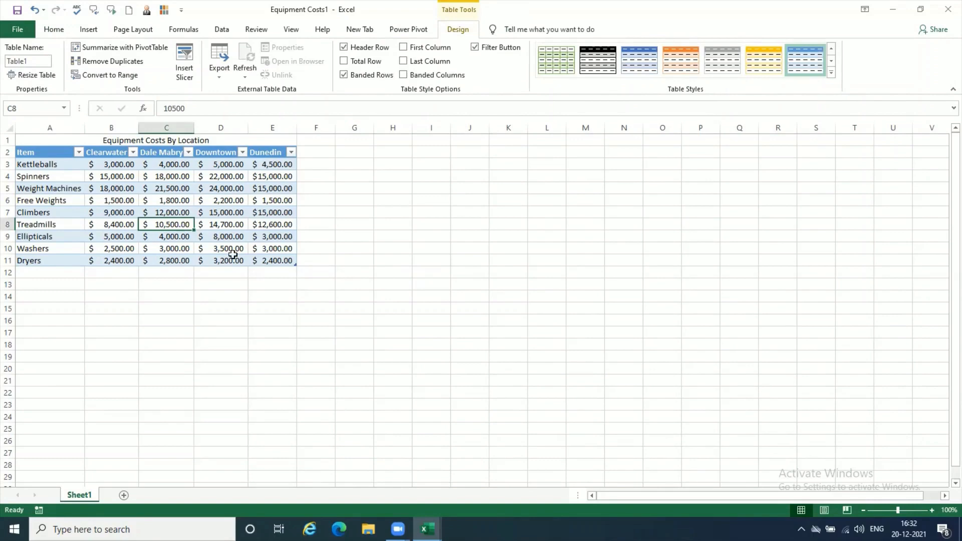
click(361, 358)
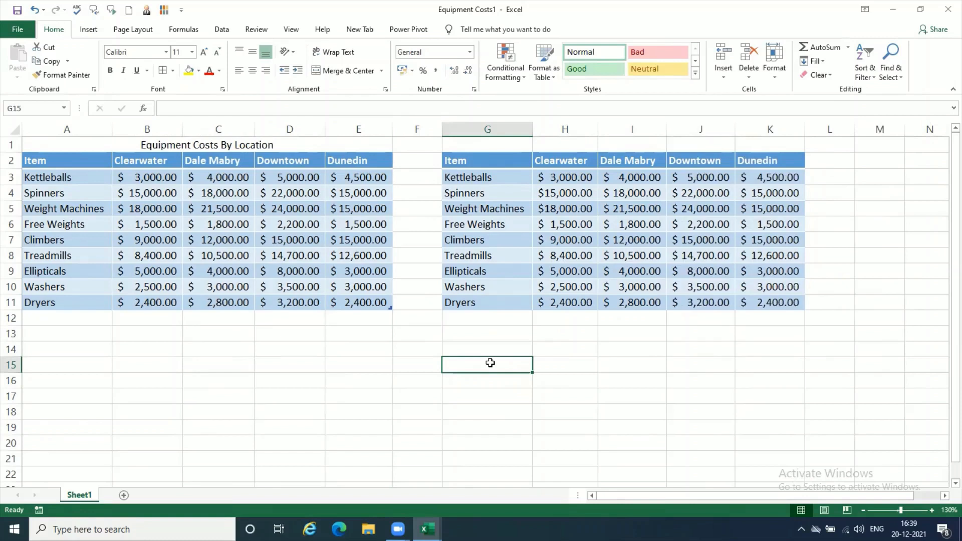
Step: Compare the data blocks in A2:E11 and G2:K11 by selecting cells in each and checking for table design tools
click(239, 236)
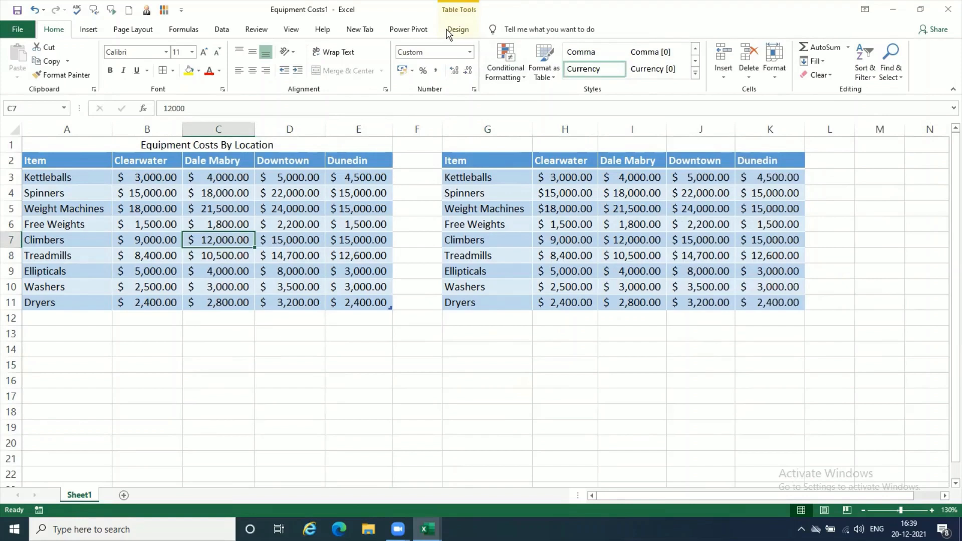
click(619, 250)
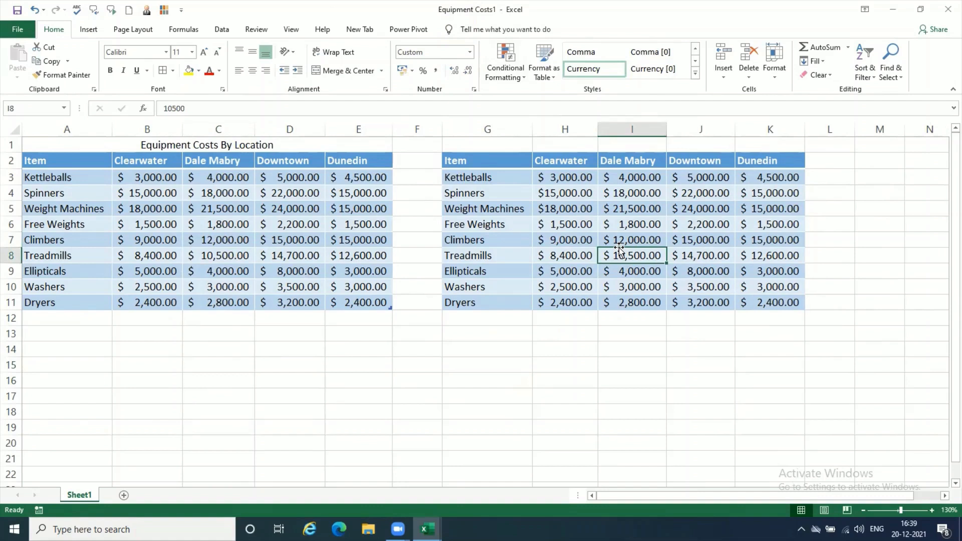
click(284, 240)
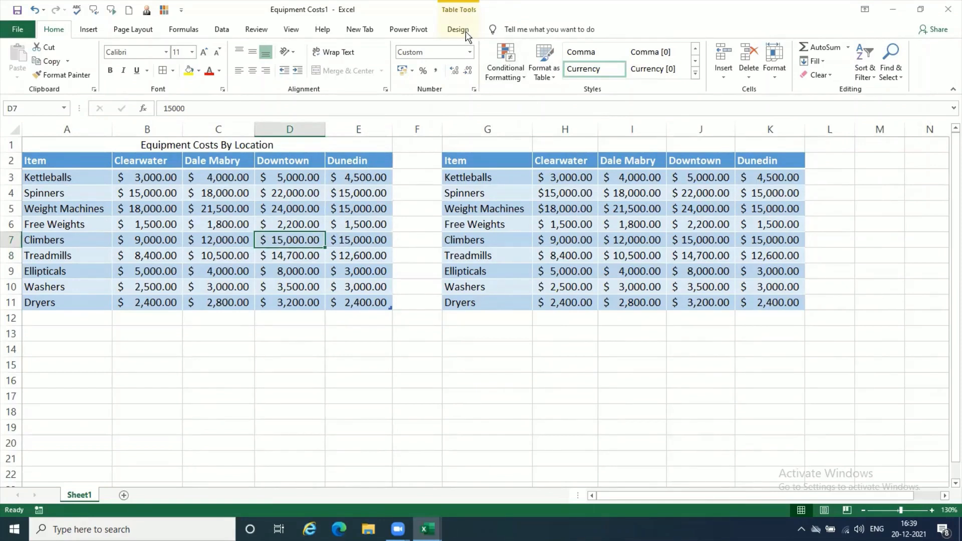
click(639, 245)
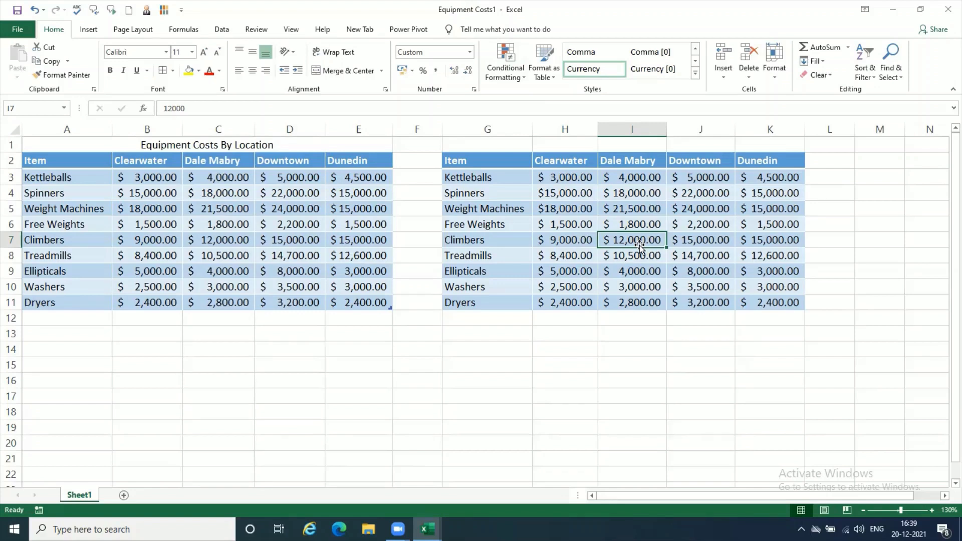
Step: Turn on the filter buttons in the header row of the table in A2:E11
click(362, 248)
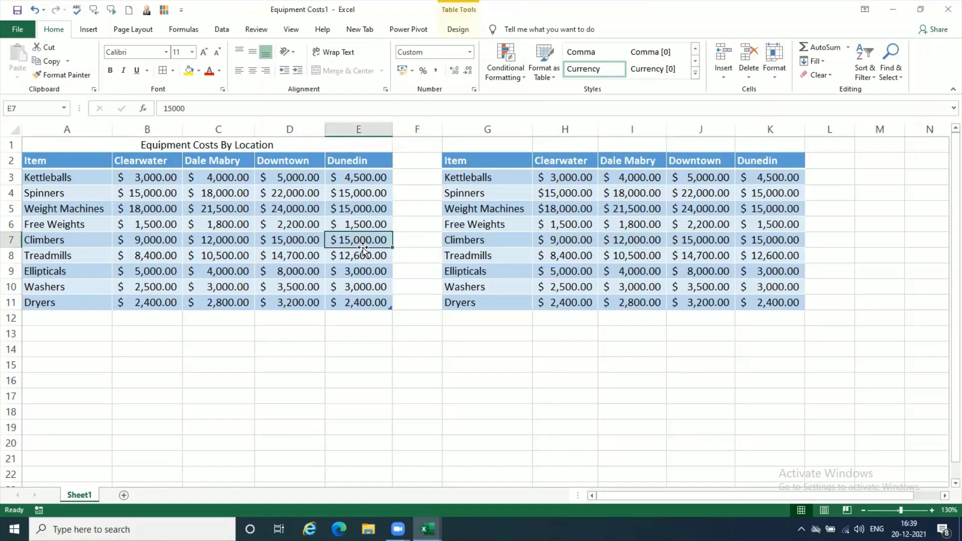
click(458, 30)
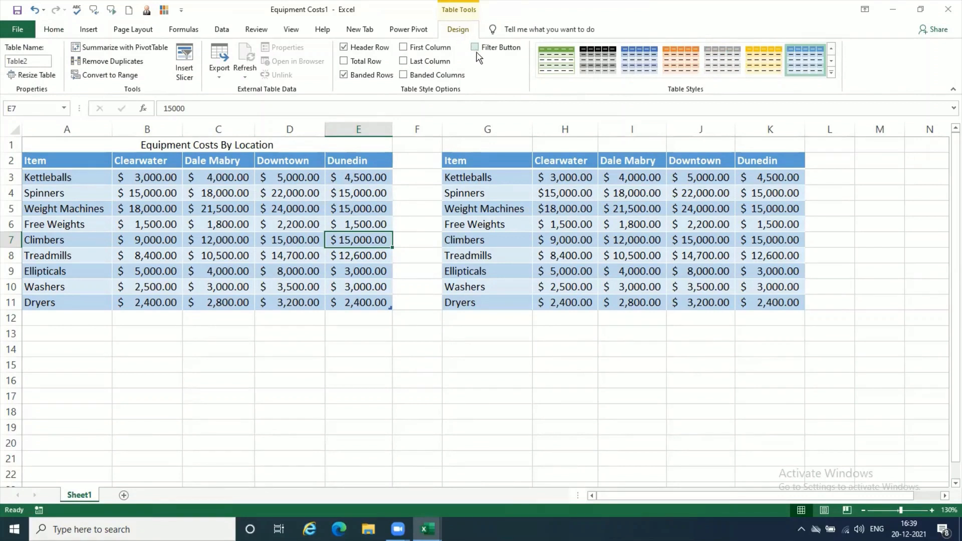
click(477, 49)
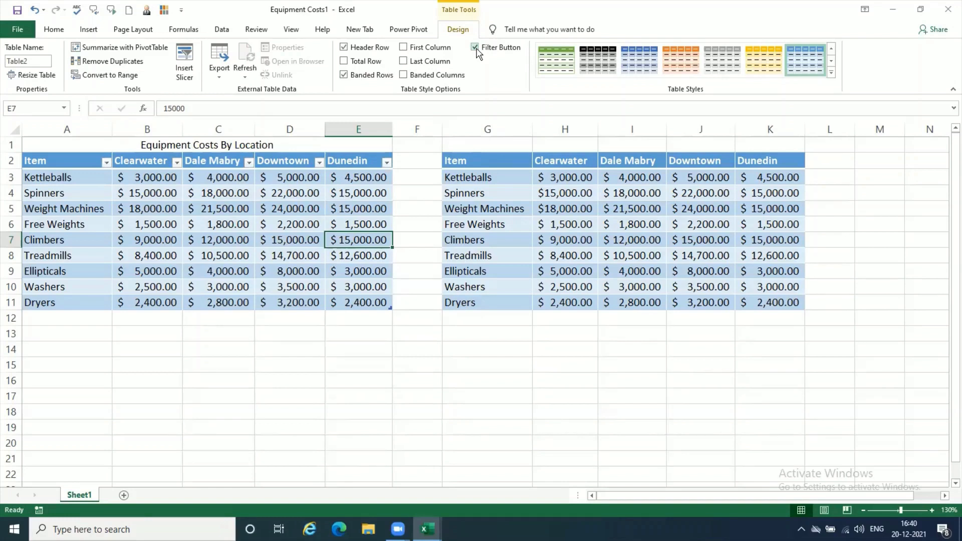
Step: Turn the header row and the banded rows of the table in A2:E11 off and back on to compare its appearance
click(344, 46)
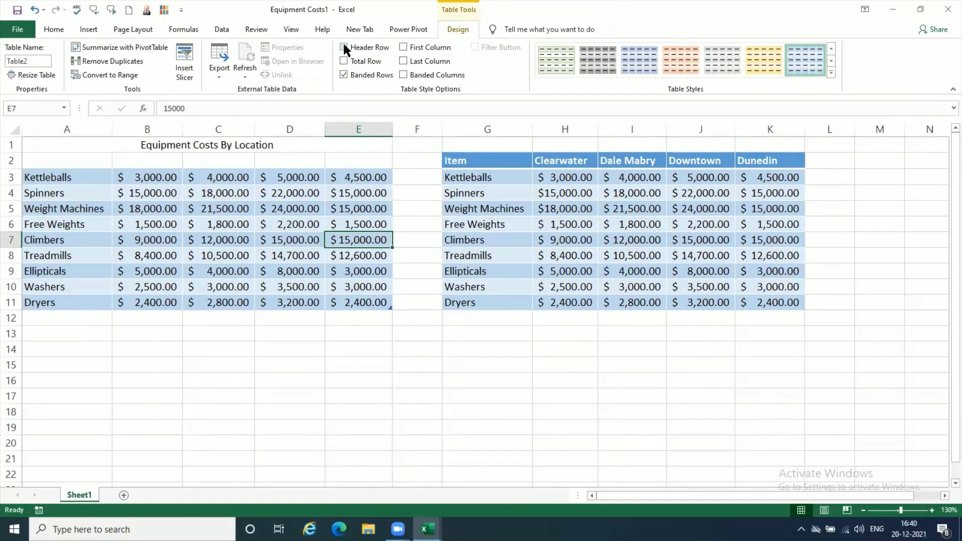
click(344, 47)
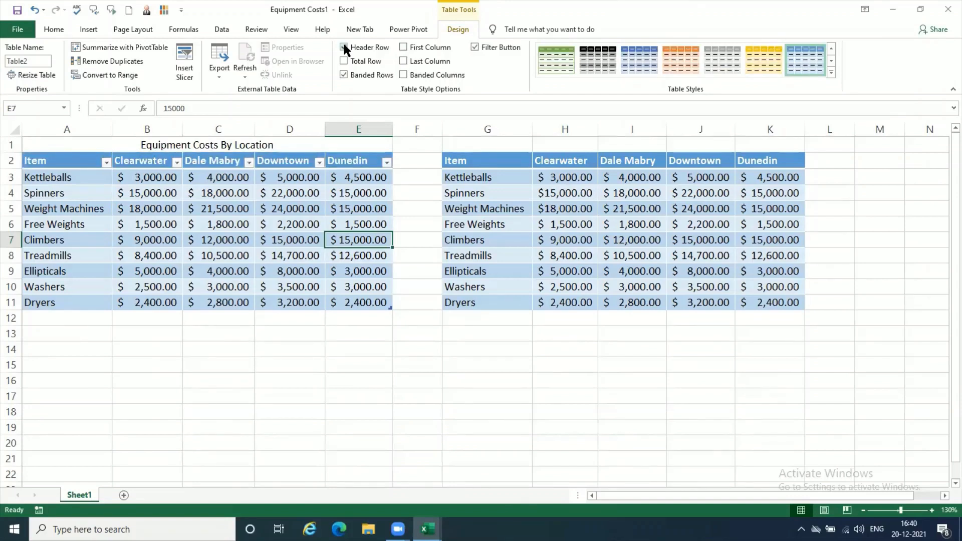
click(344, 79)
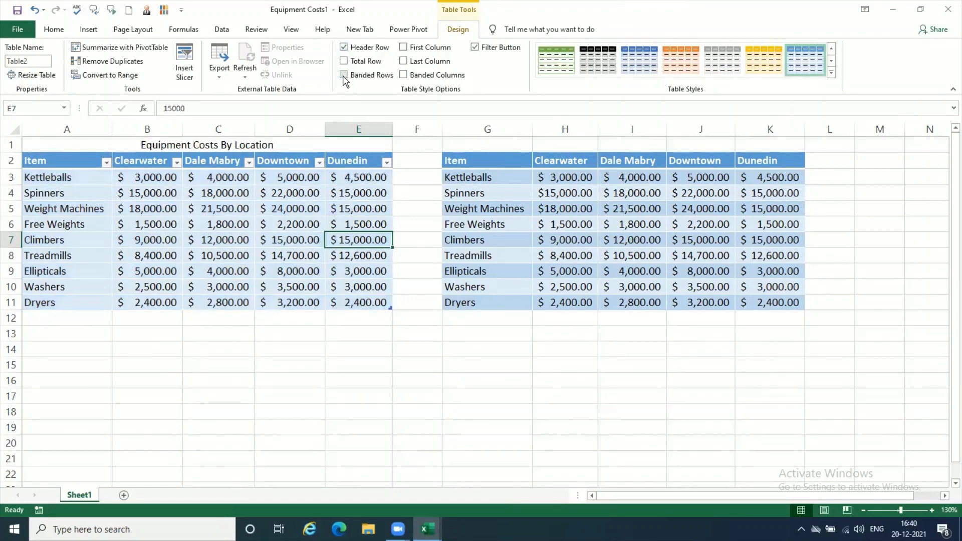
click(329, 381)
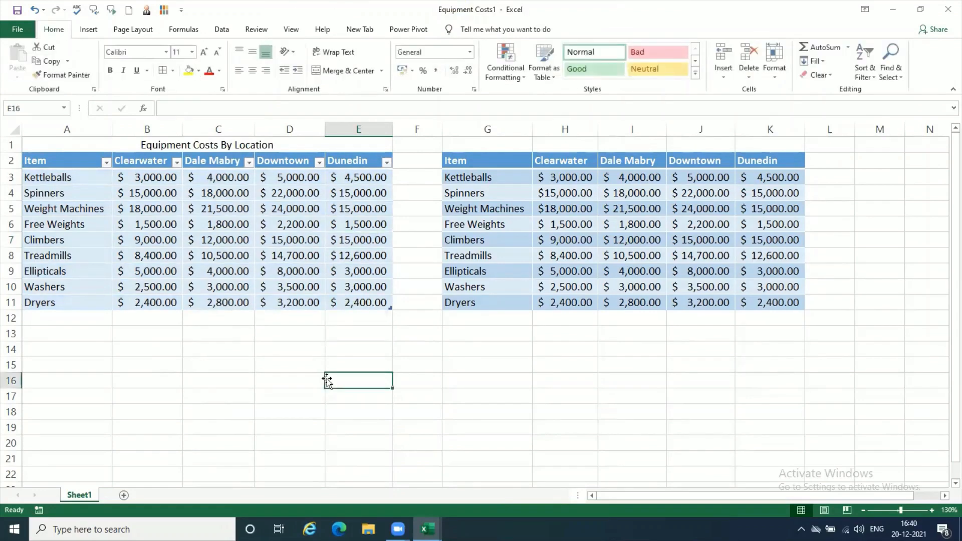
click(304, 225)
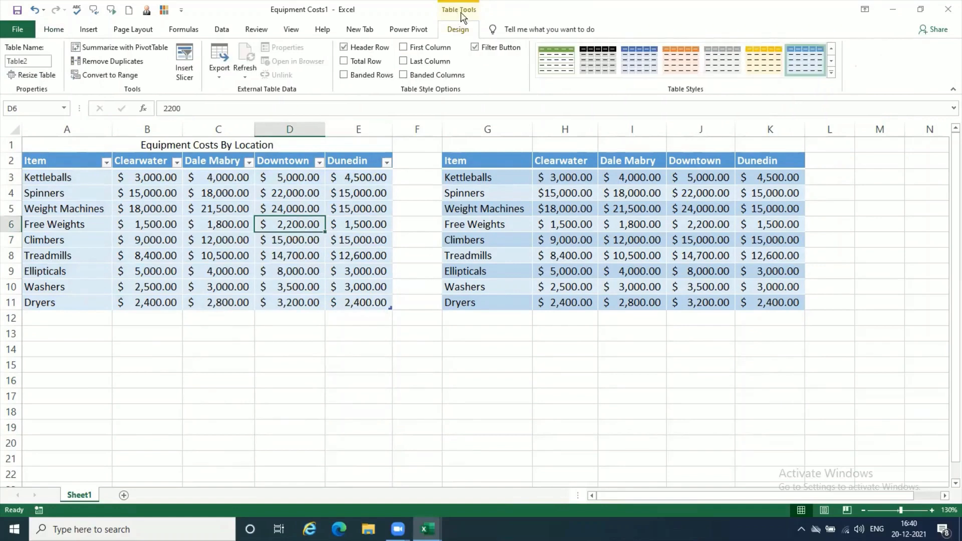
click(344, 77)
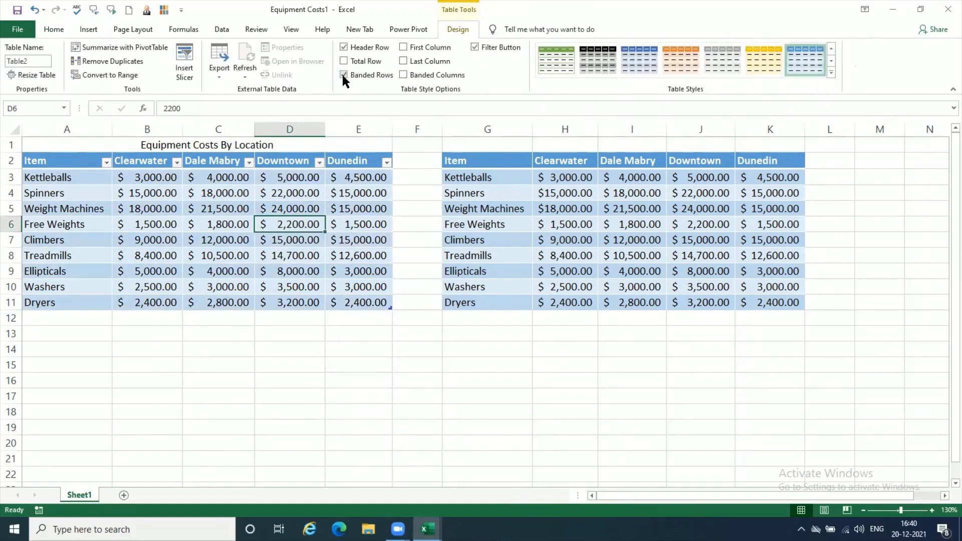
Step: Switch the table in A2:E11 between banded rows and banded columns, finishing with only banded rows enabled
click(344, 75)
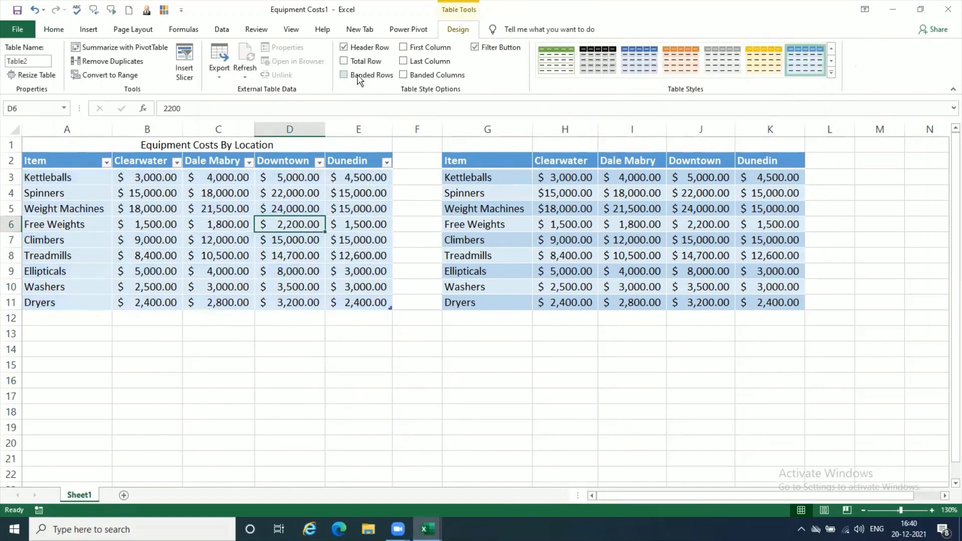
click(405, 76)
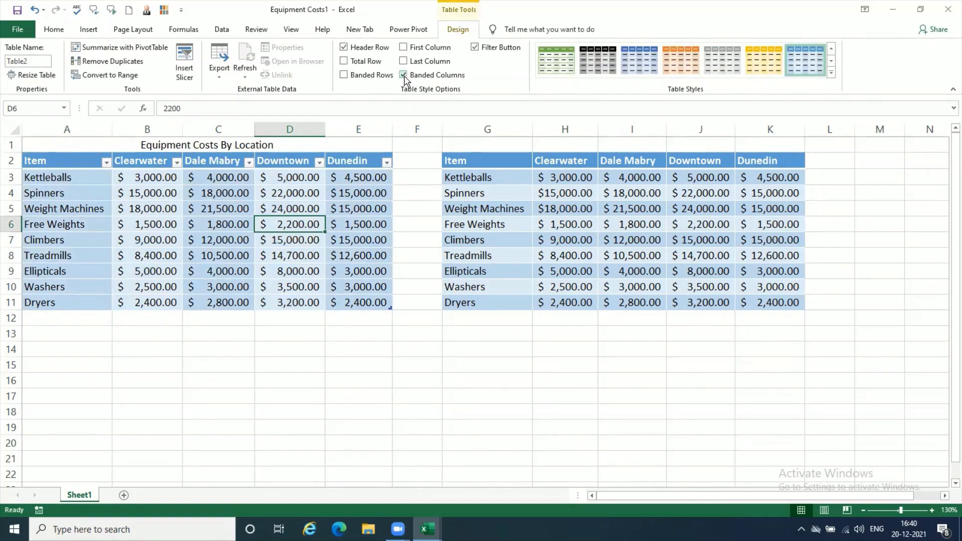
click(405, 76)
click(385, 75)
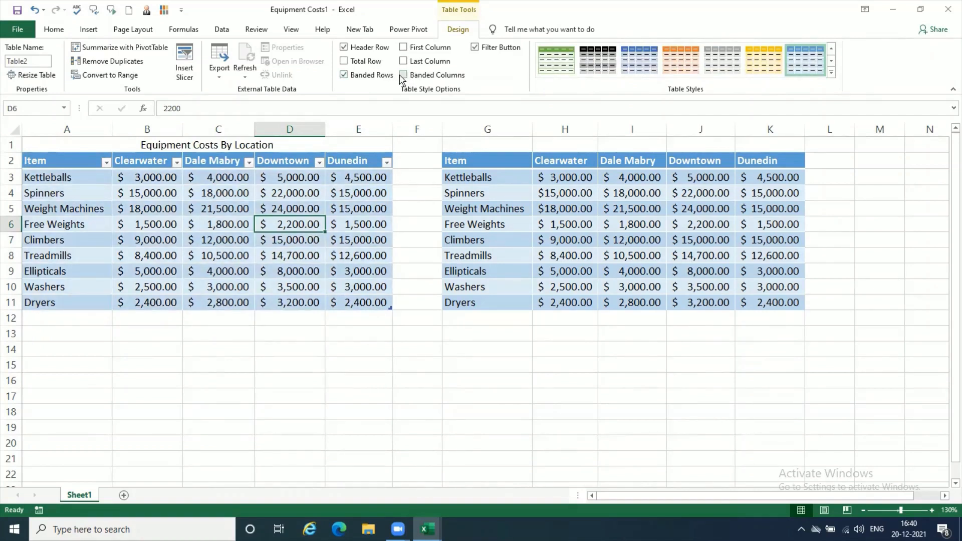
click(405, 76)
click(405, 77)
click(384, 77)
click(384, 78)
Step: Select the header cells A2:E2 to review the table's column headings
click(52, 161)
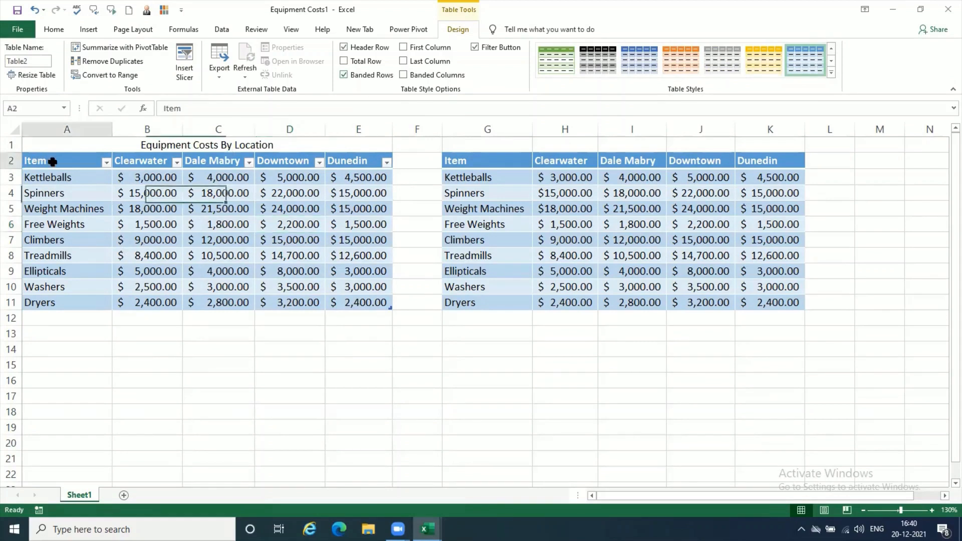
drag(53, 162, 371, 162)
click(283, 226)
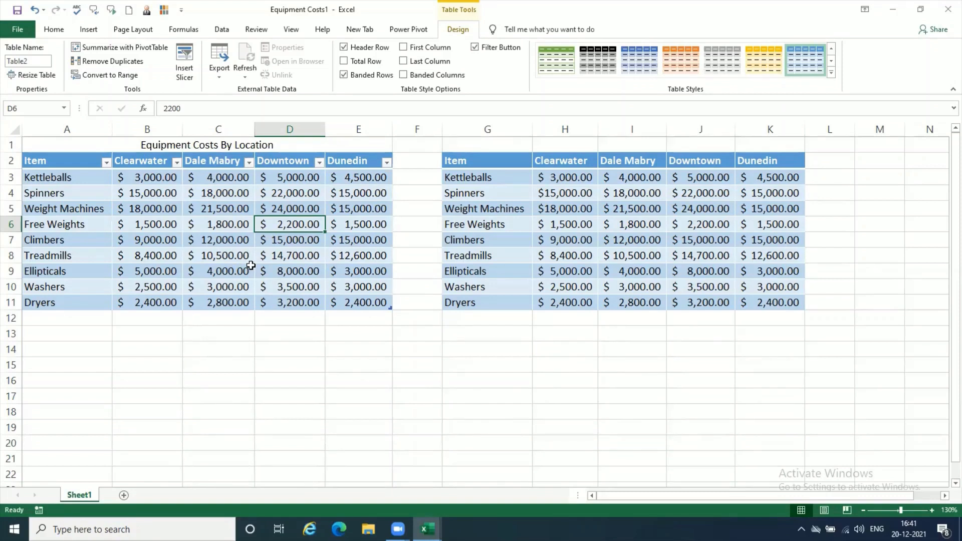
Step: Examine the item names in A3:A11 and the cost cells beside them, selecting cells inside the table and just below it
drag(76, 179, 77, 301)
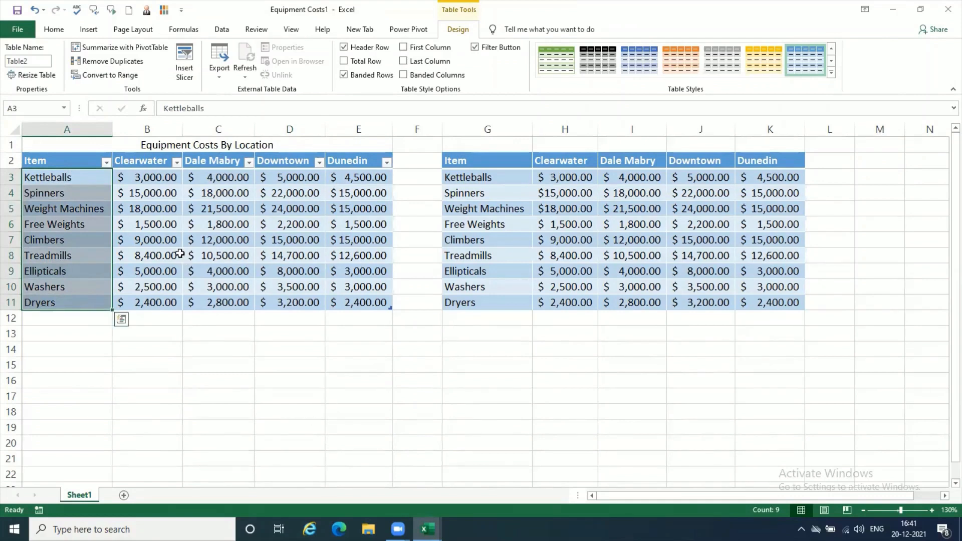
click(172, 238)
click(215, 237)
click(279, 239)
double_click(305, 223)
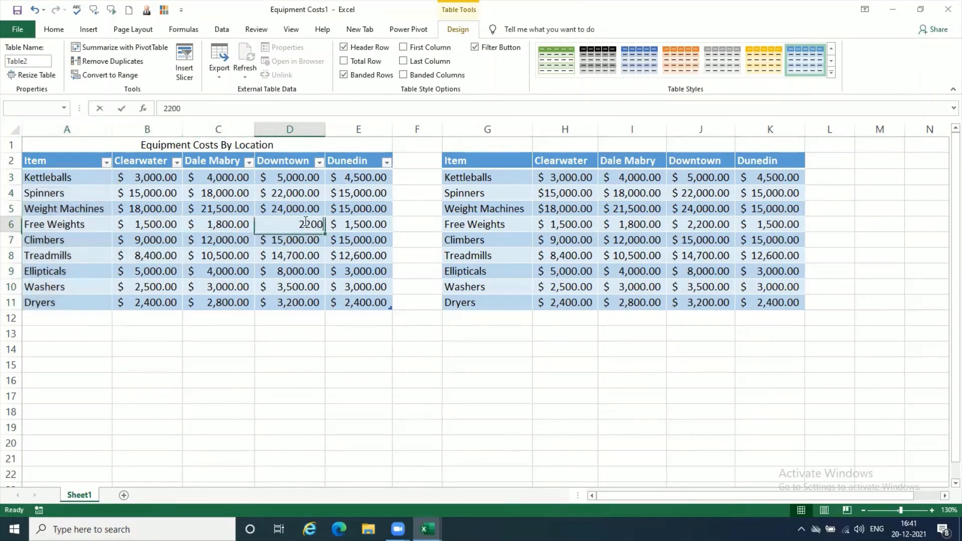
click(89, 174)
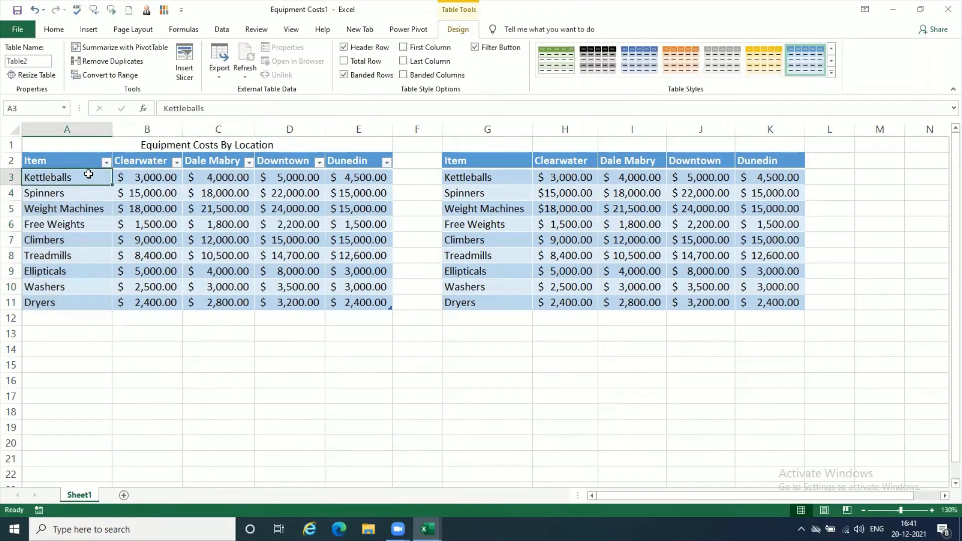
click(73, 321)
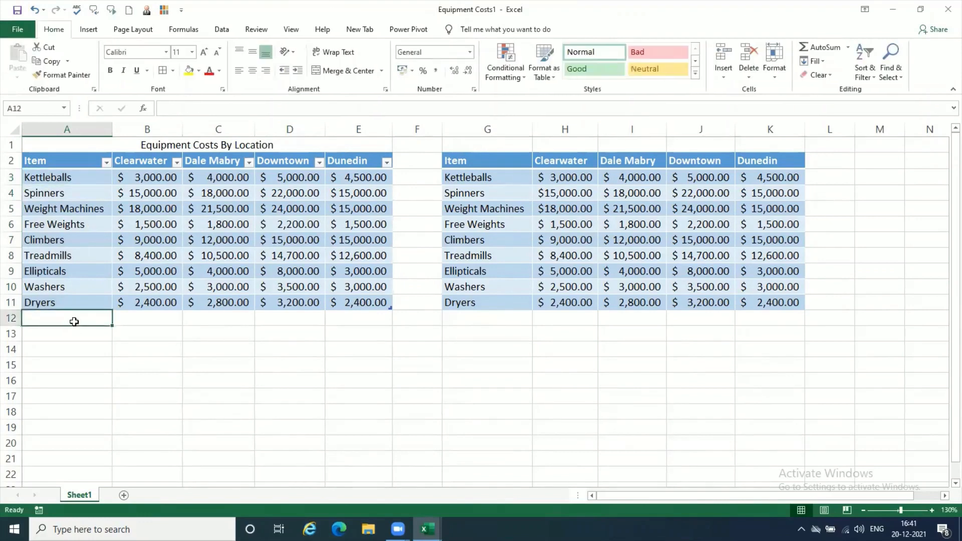
click(83, 176)
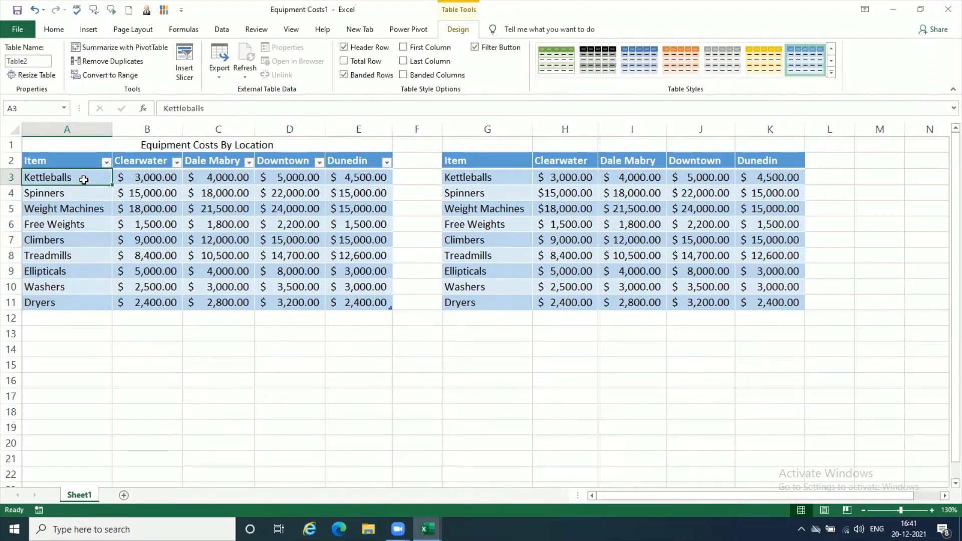
click(166, 198)
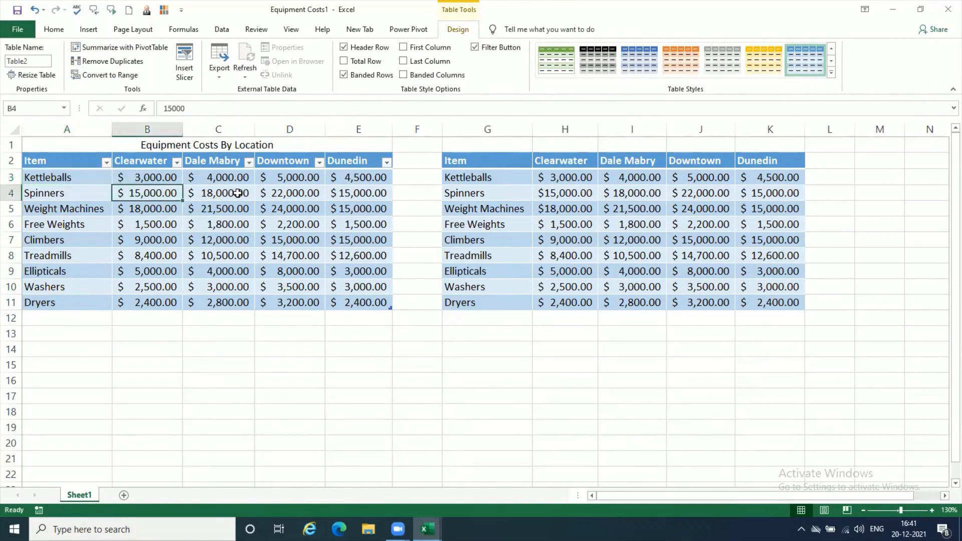
click(238, 194)
click(299, 213)
click(293, 269)
click(238, 245)
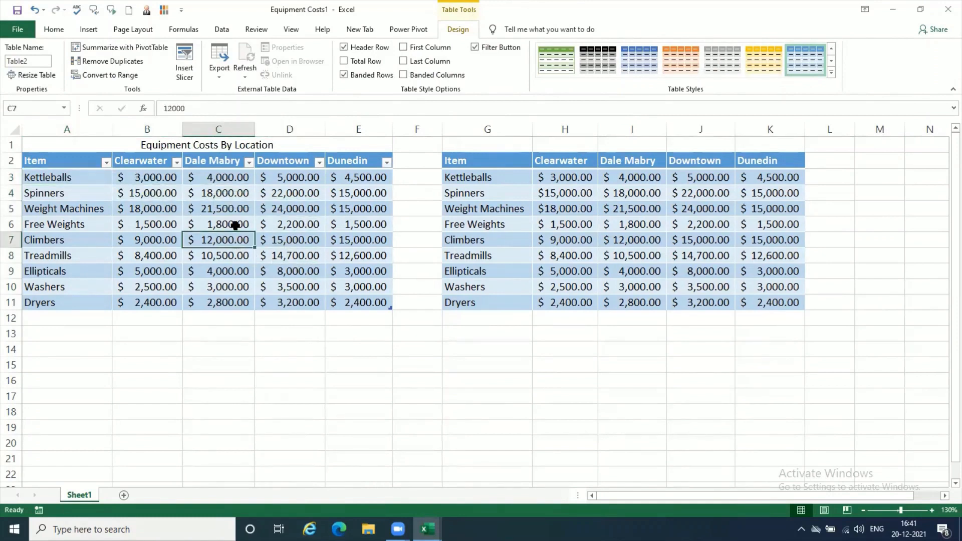
click(234, 225)
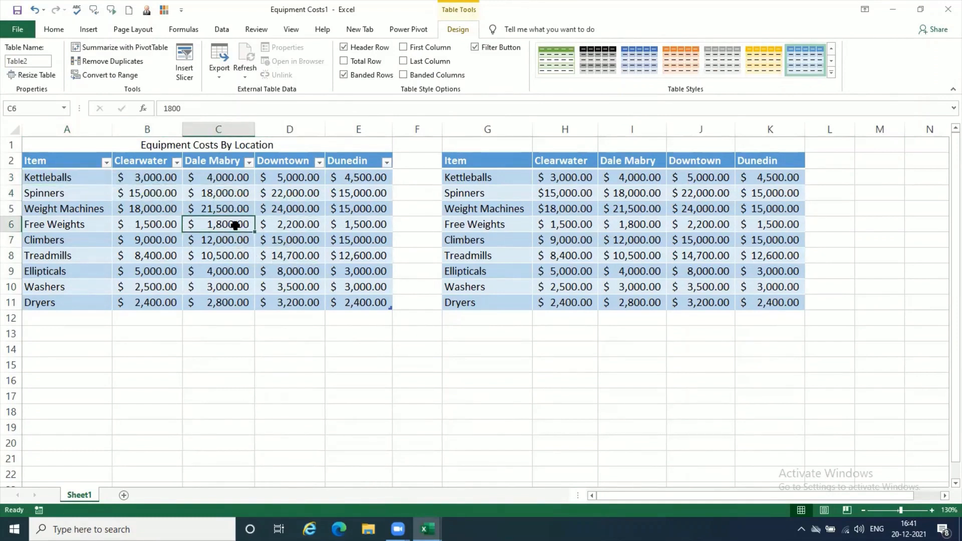
Step: Review the item names in A3:A11 and turn on First Column emphasis for the table in A2:E11
drag(99, 173, 93, 308)
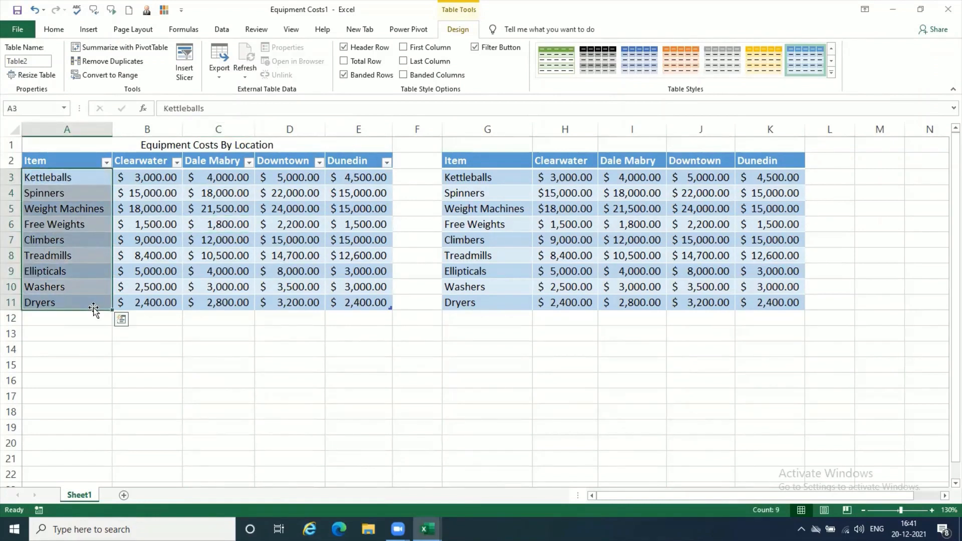
click(230, 256)
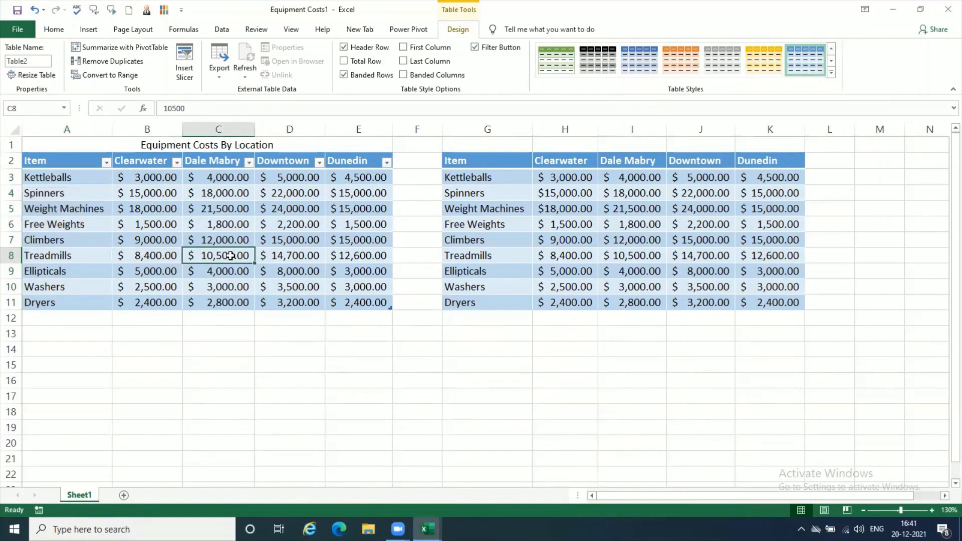
click(146, 252)
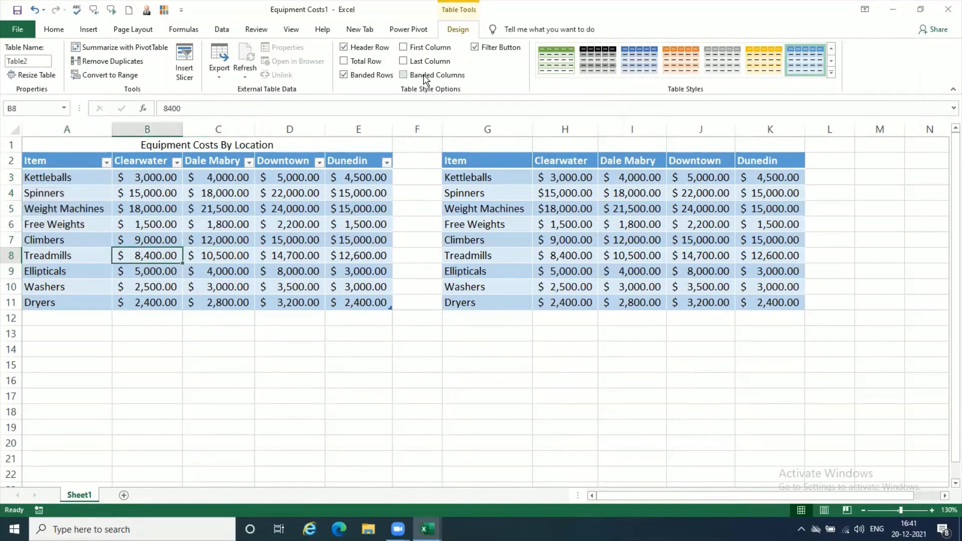
click(404, 48)
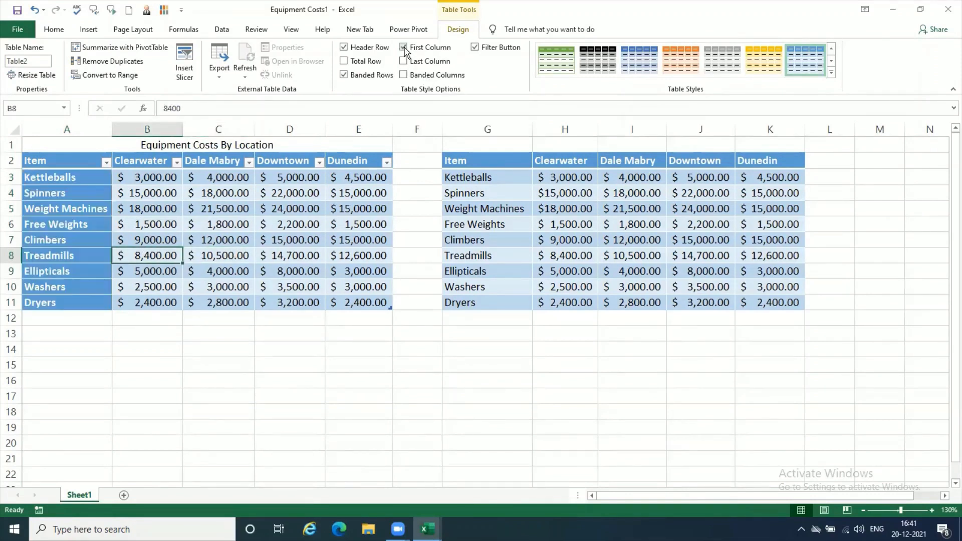
click(357, 398)
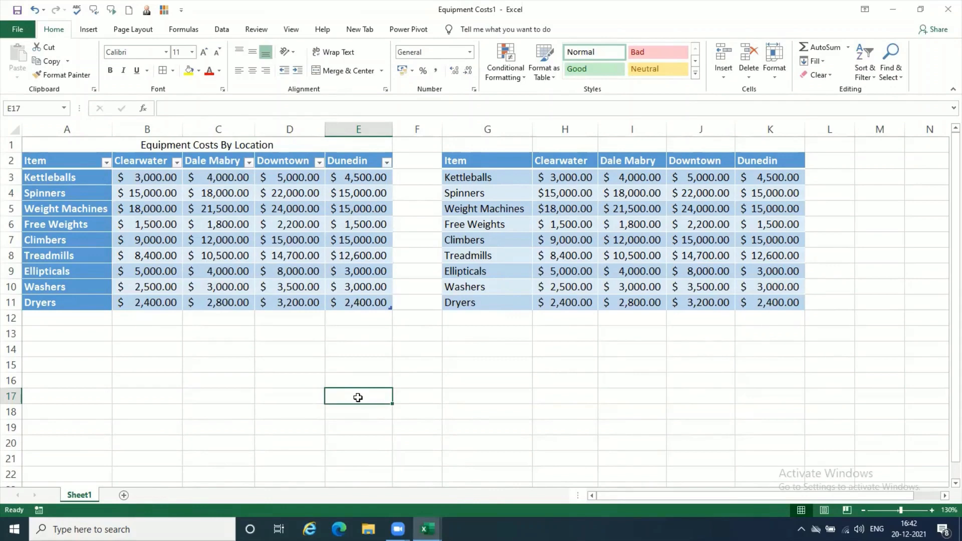
Step: Examine the emphasized first column of the table by selecting cells from A2 down to A10
click(76, 164)
click(75, 208)
click(76, 255)
click(79, 271)
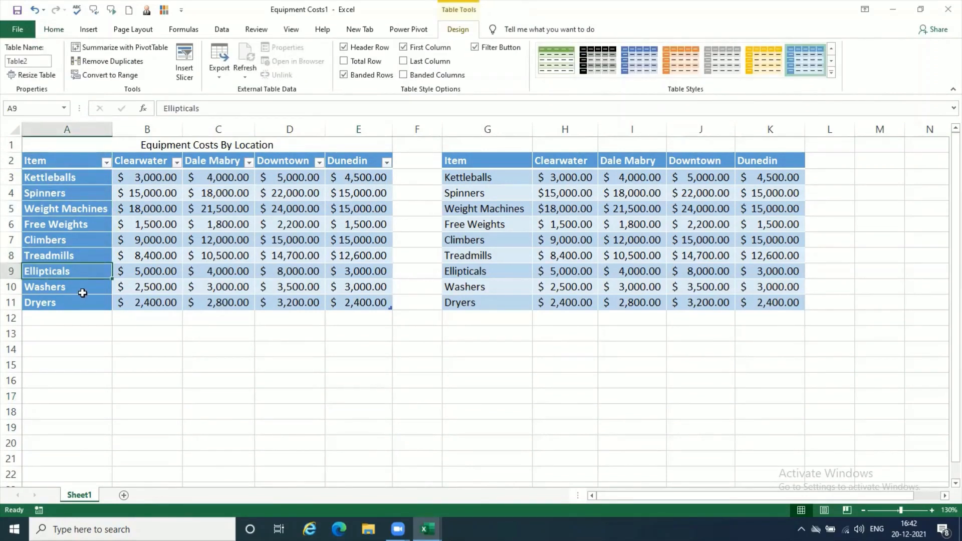
click(82, 293)
Step: Turn the table's First Column emphasis off and back on, and select value cells to compare the formatting
click(238, 261)
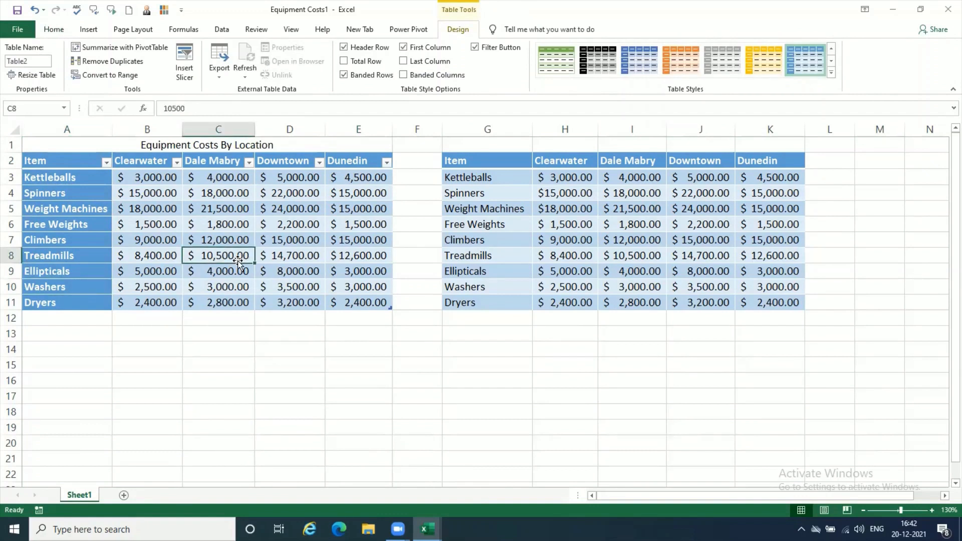
click(404, 48)
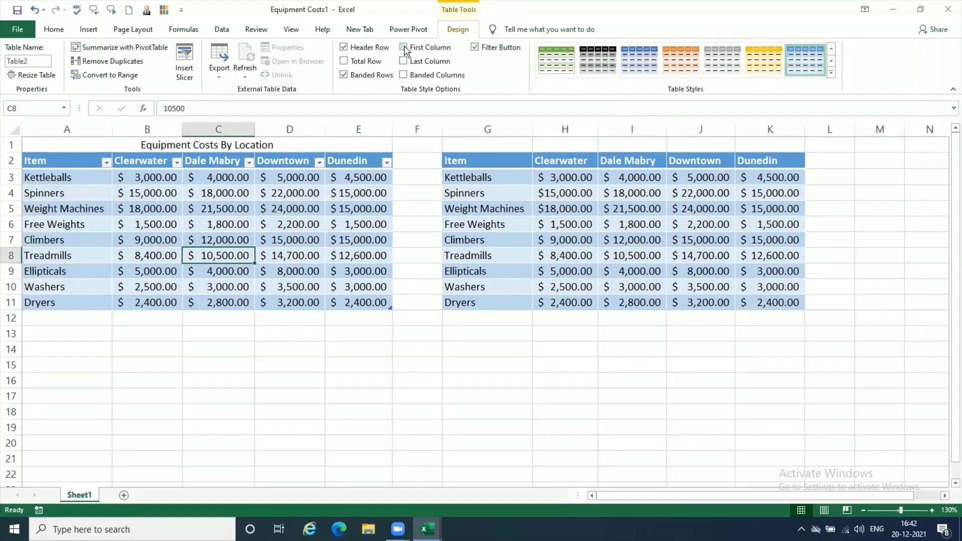
click(404, 49)
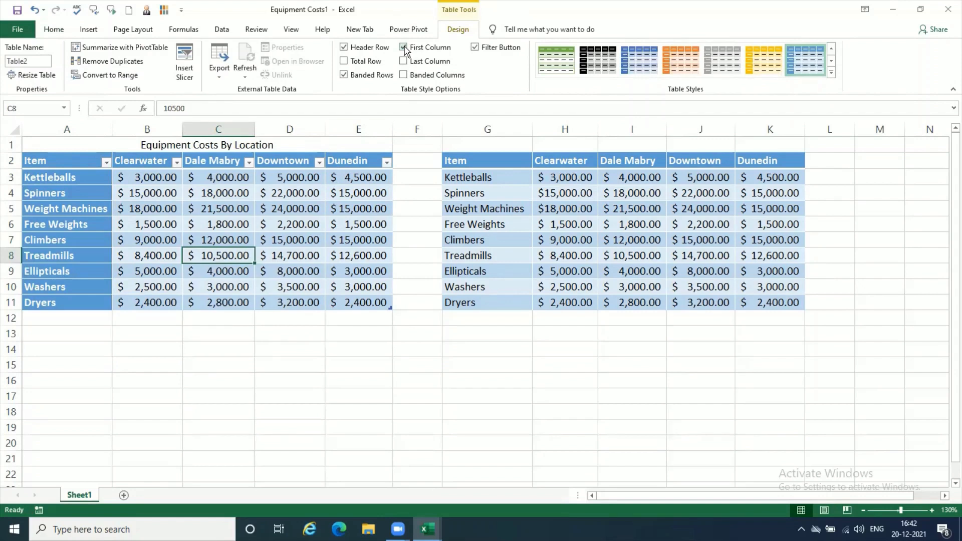
click(303, 258)
click(225, 226)
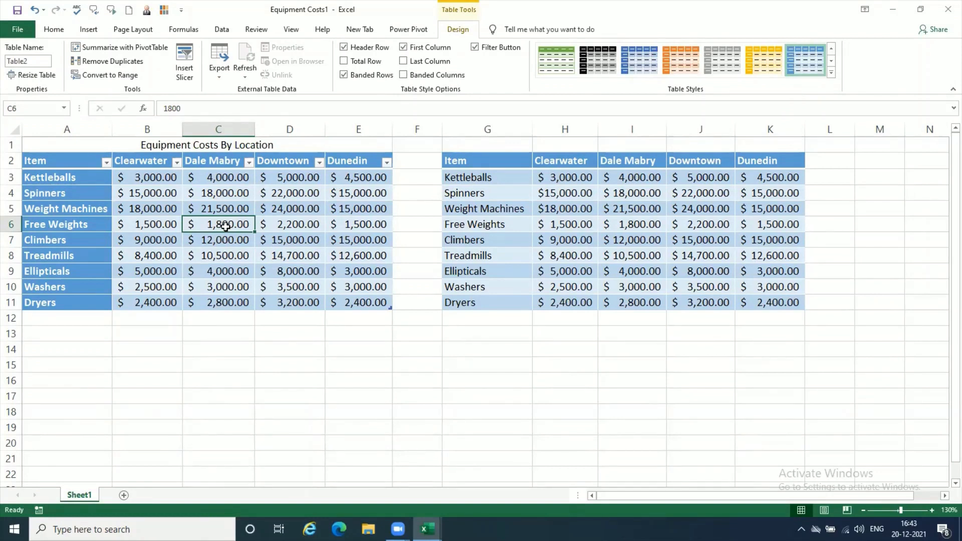
Step: Compare the formatted table with the plain range by selecting D7 and I7, and select cell G12 below the range's items
click(321, 238)
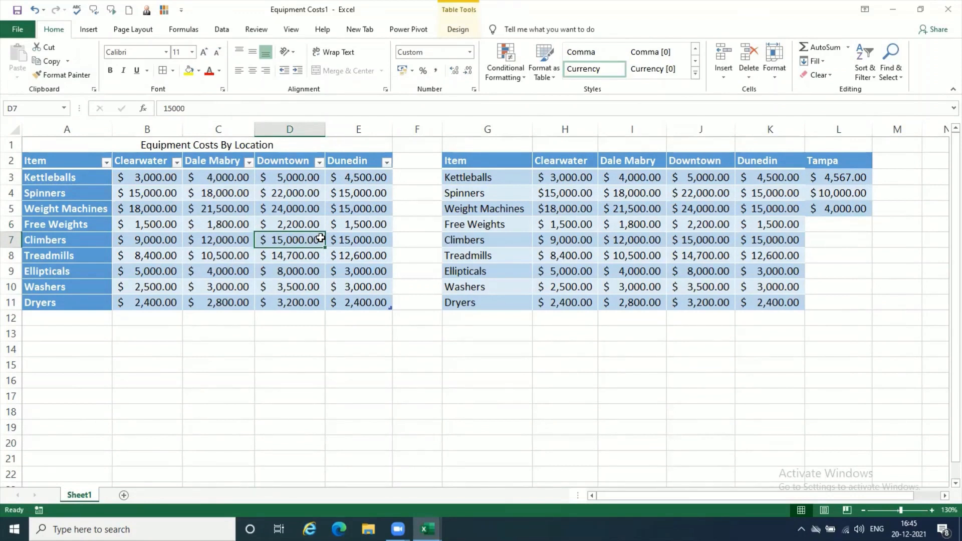
click(638, 240)
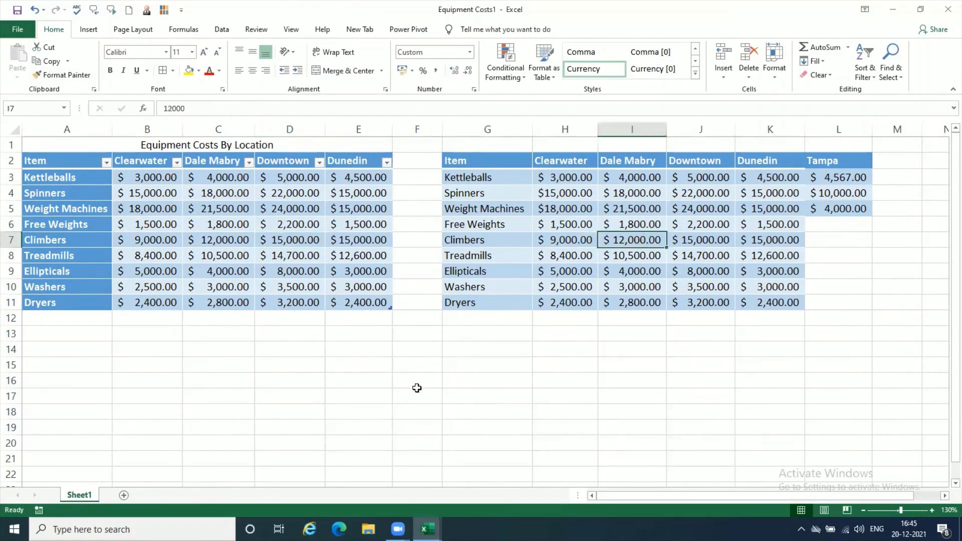
drag(514, 328, 513, 320)
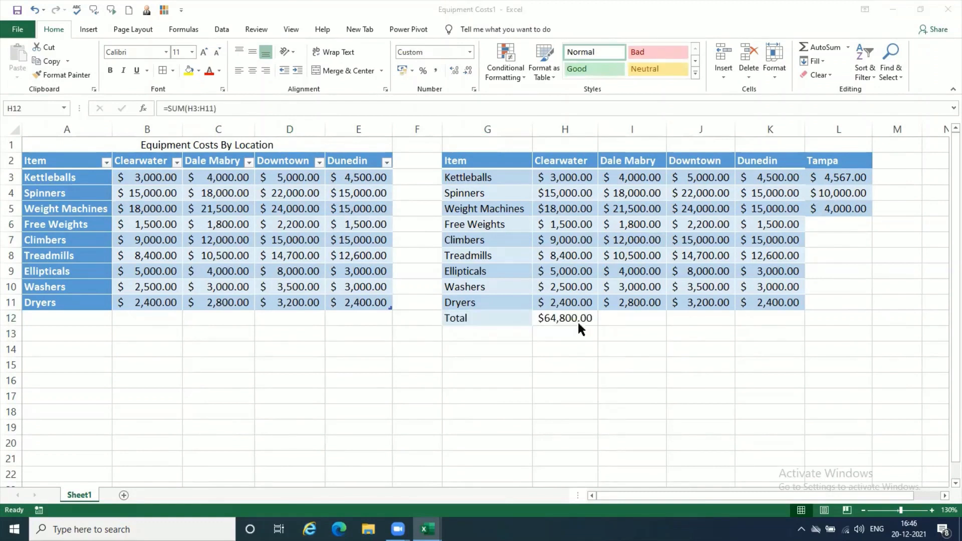
Step: Delete the SUM formula from H12 in the plain range's Total row, and check the label cell G12
click(580, 317)
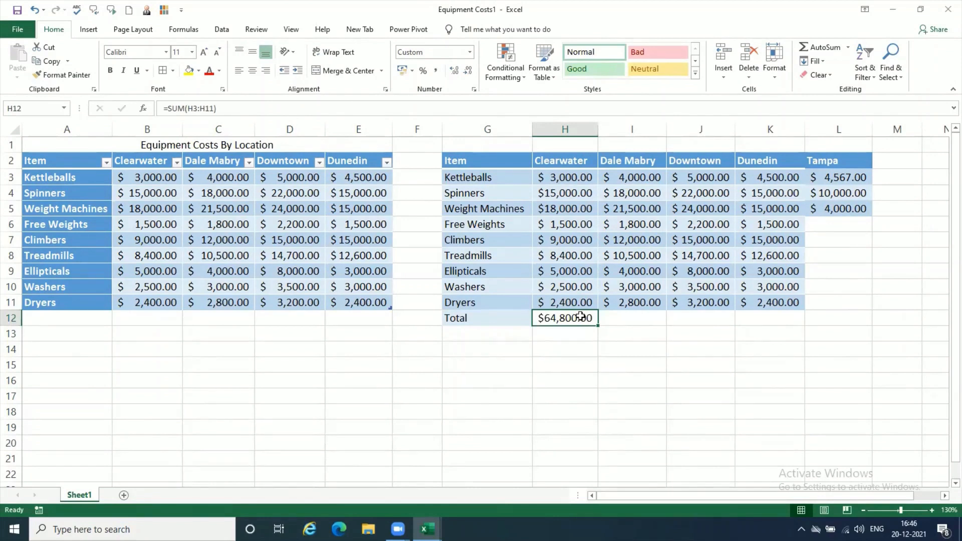
key(Delete)
click(504, 322)
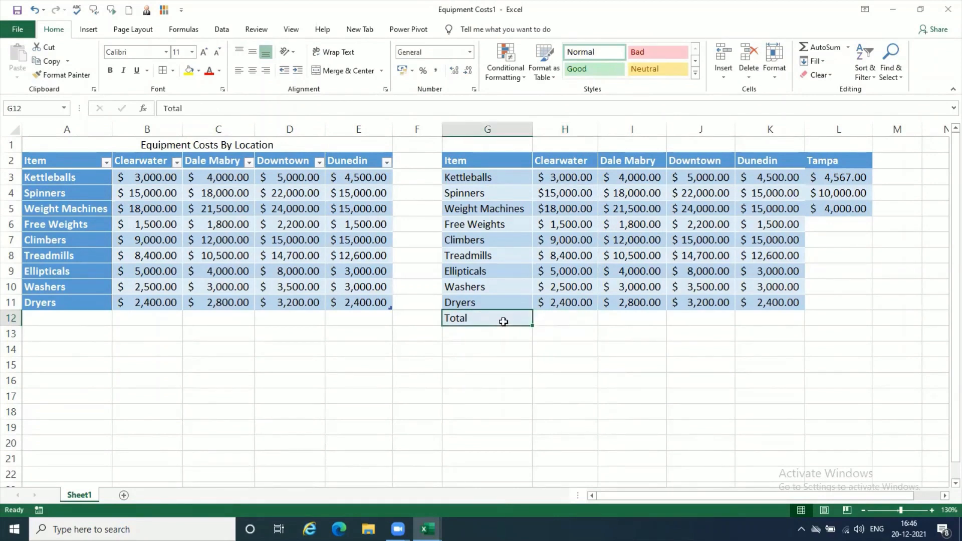
click(331, 379)
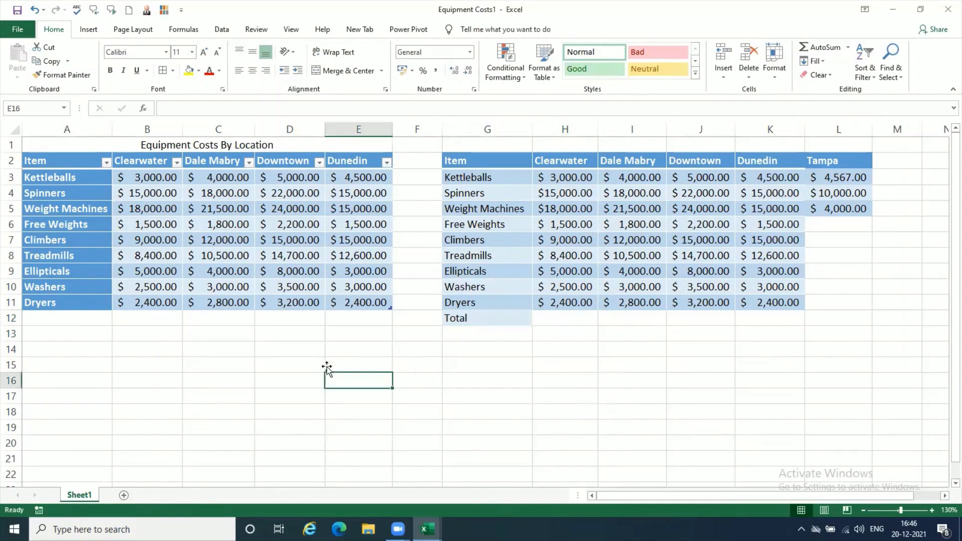
Step: Turn on the Total Row for the formatted equipment costs table
click(299, 301)
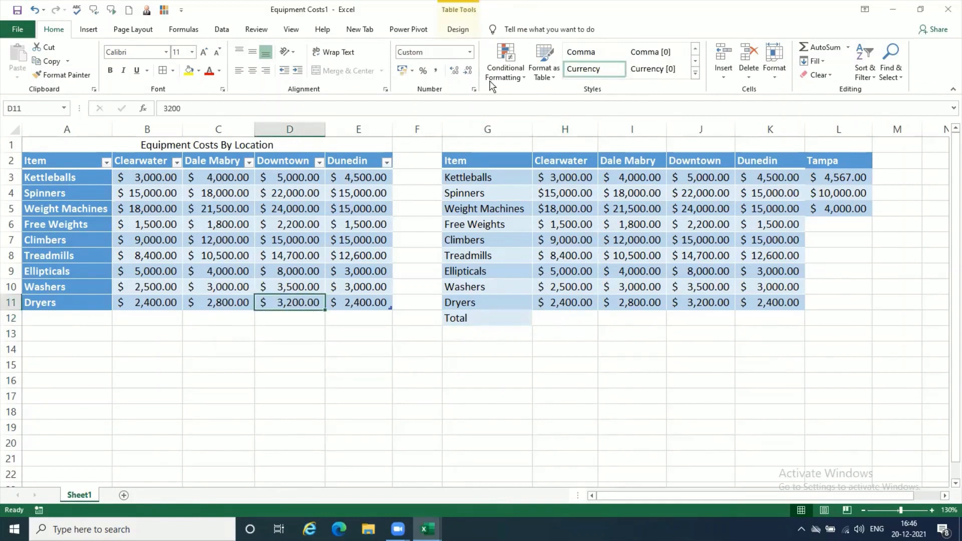
click(457, 29)
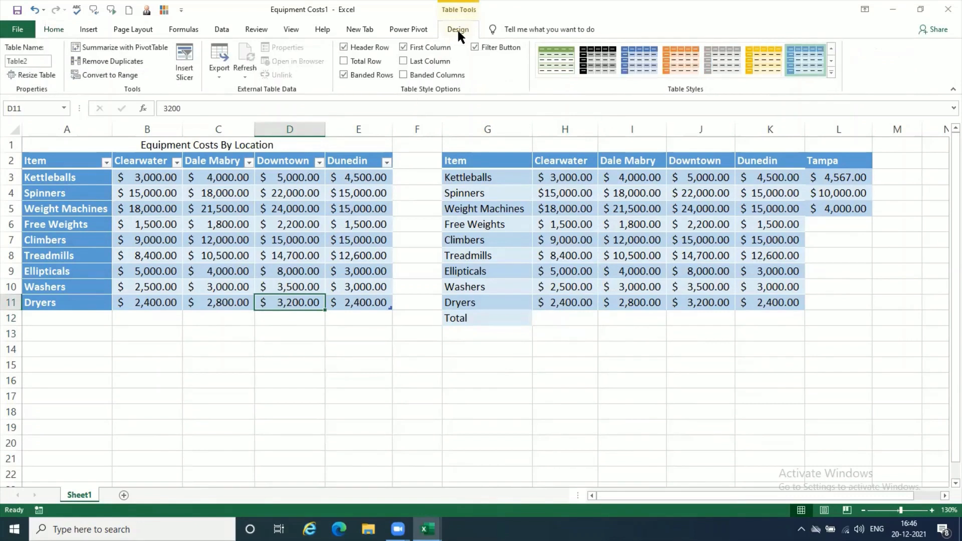
click(344, 61)
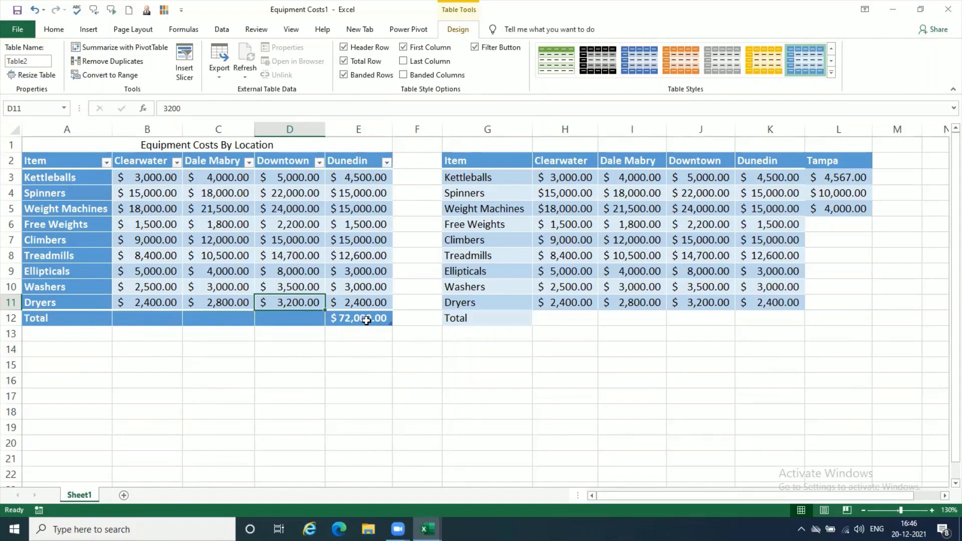
Step: Set the table's Total row to Sum for the Clearwater and Dale Mabry columns
click(150, 319)
click(189, 320)
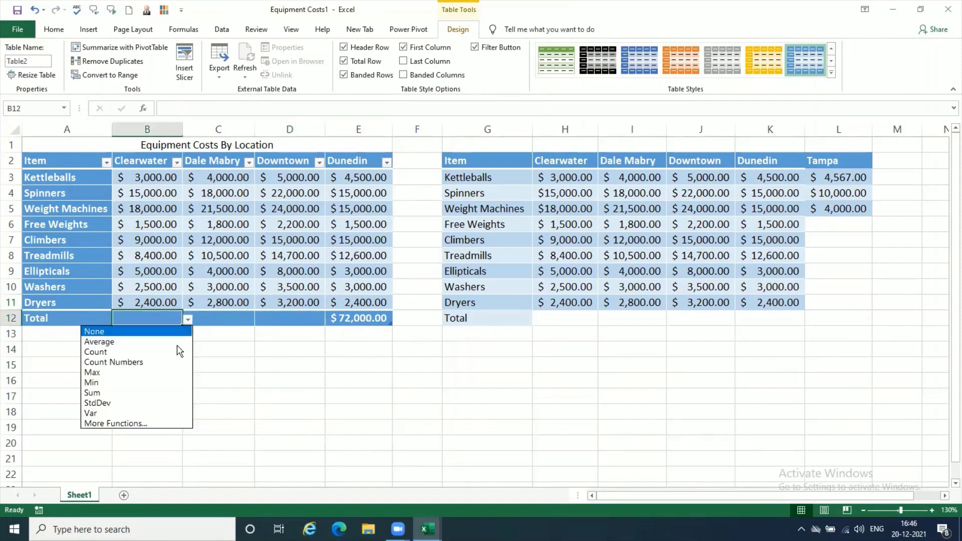
click(173, 397)
click(221, 319)
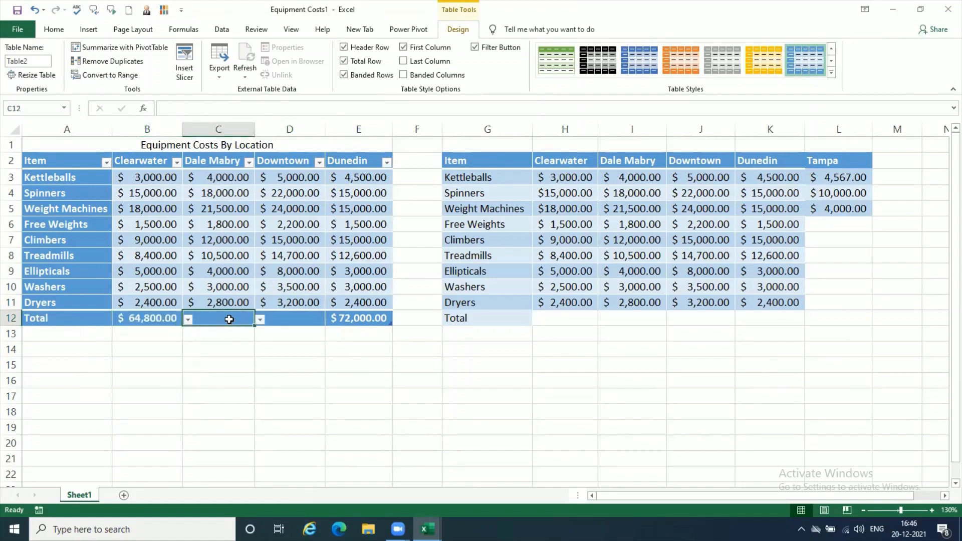
click(260, 321)
click(240, 393)
Step: Delete the total formulas from B12 and C12 in the table's Total row
click(162, 320)
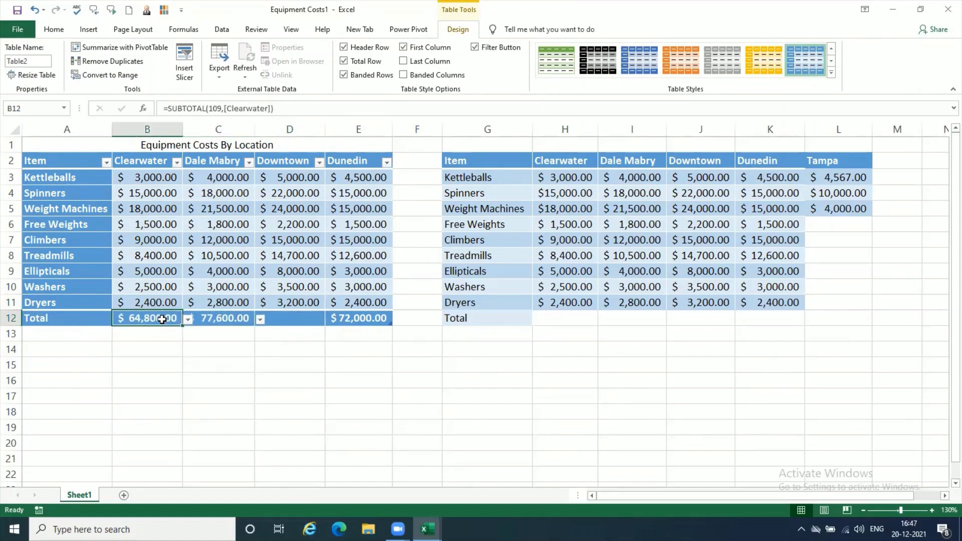
key(Delete)
click(214, 325)
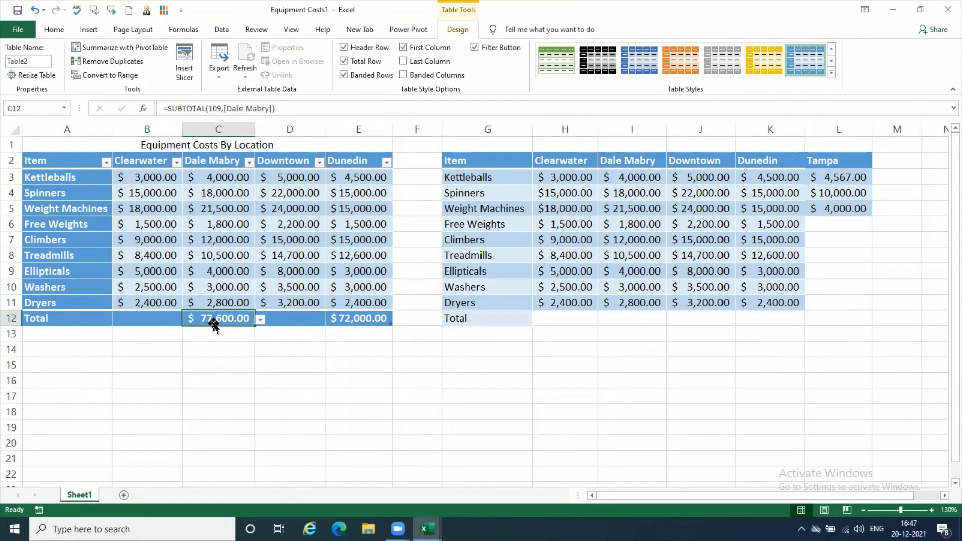
key(Delete)
Step: Fill the Dunedin total formula from E12 across the Total row to B12
click(346, 322)
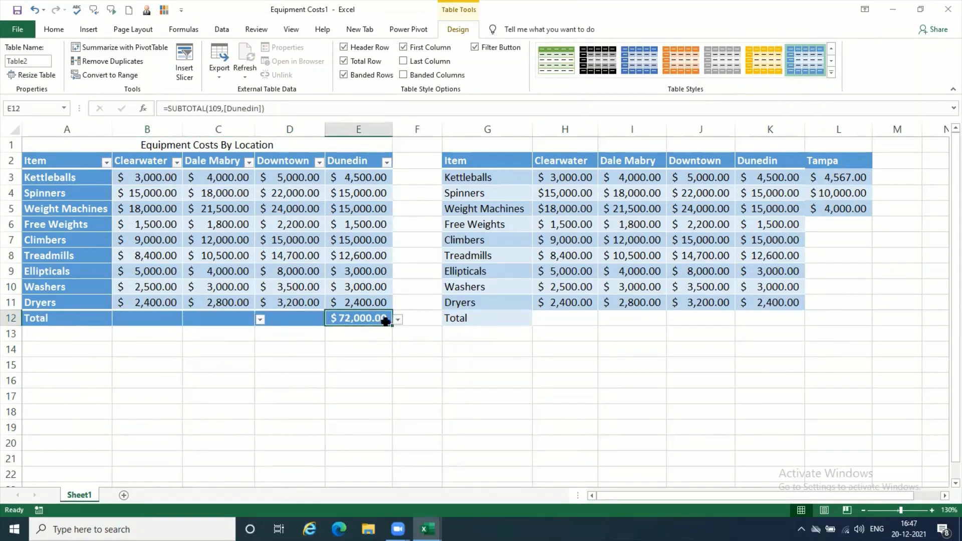
drag(392, 325, 132, 323)
click(171, 362)
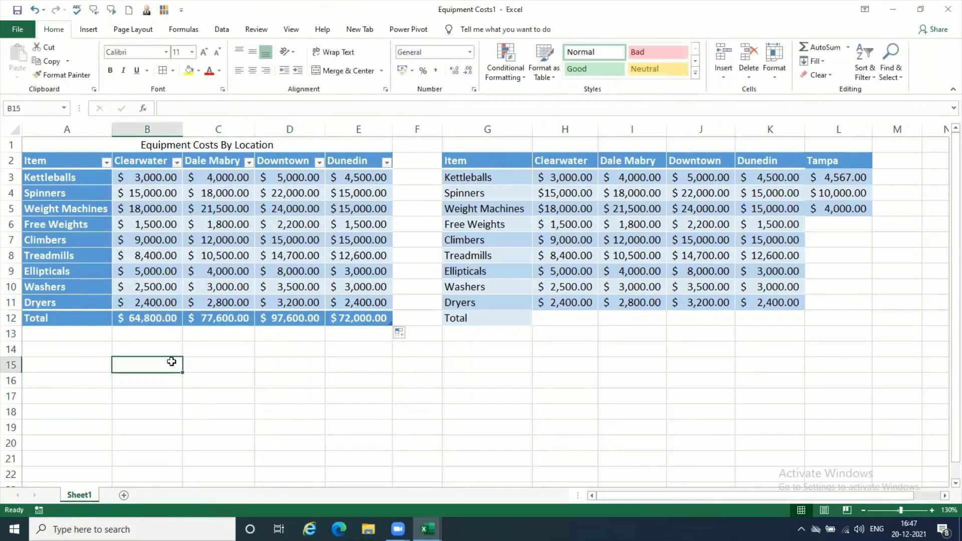
Step: Toggle the table's Total Row off and on several times, leaving it turned off
click(170, 321)
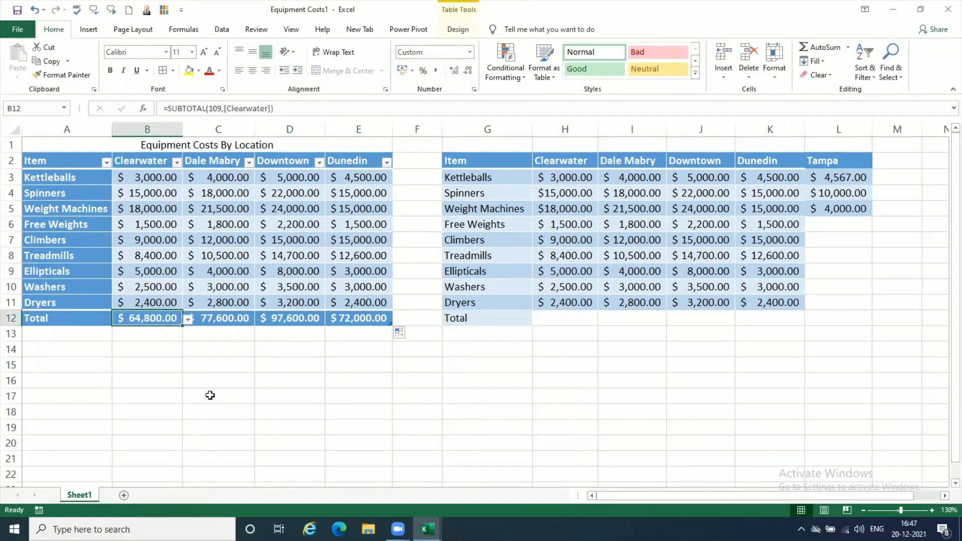
click(458, 31)
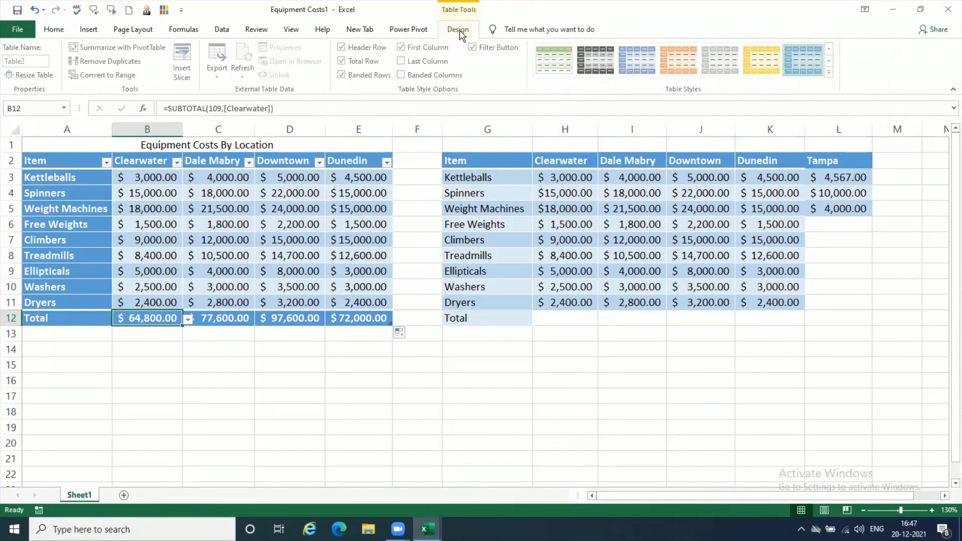
click(345, 61)
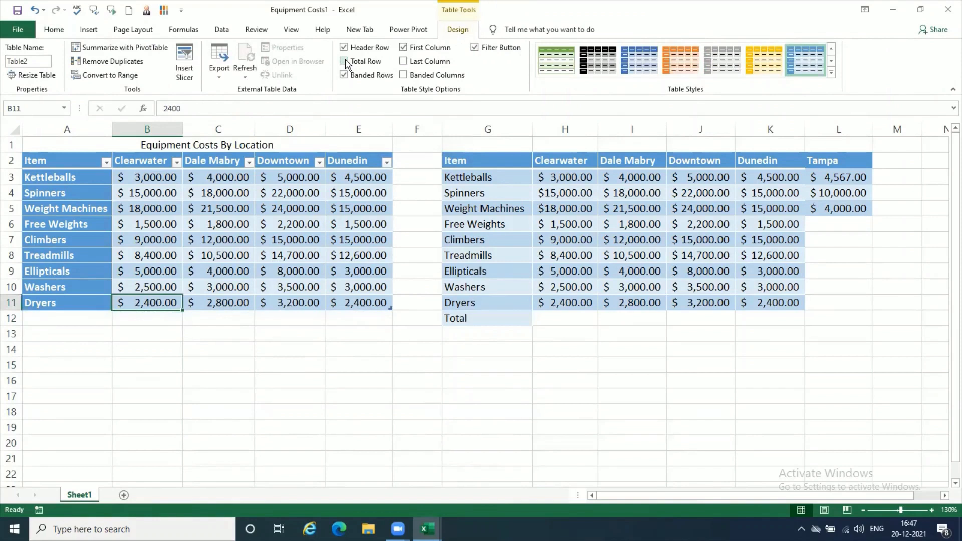
click(345, 61)
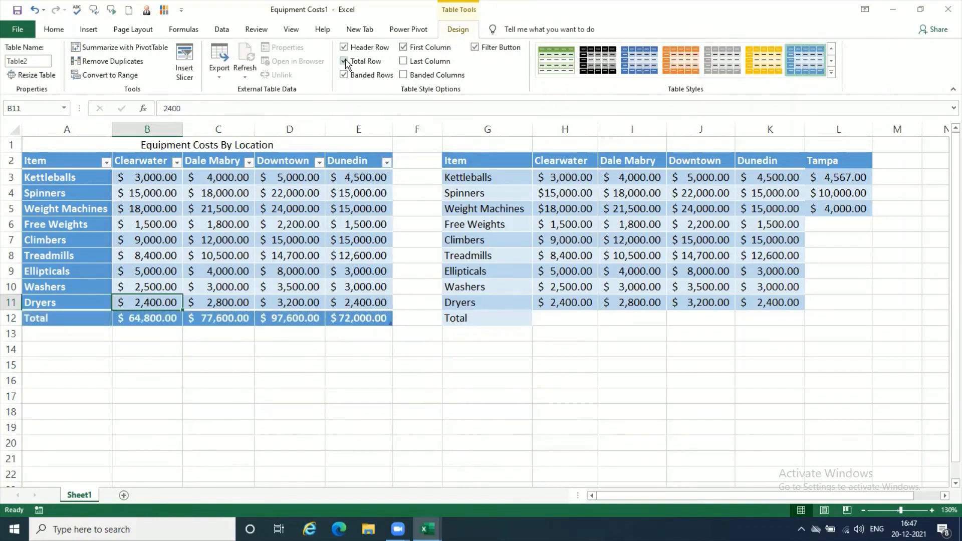
click(345, 61)
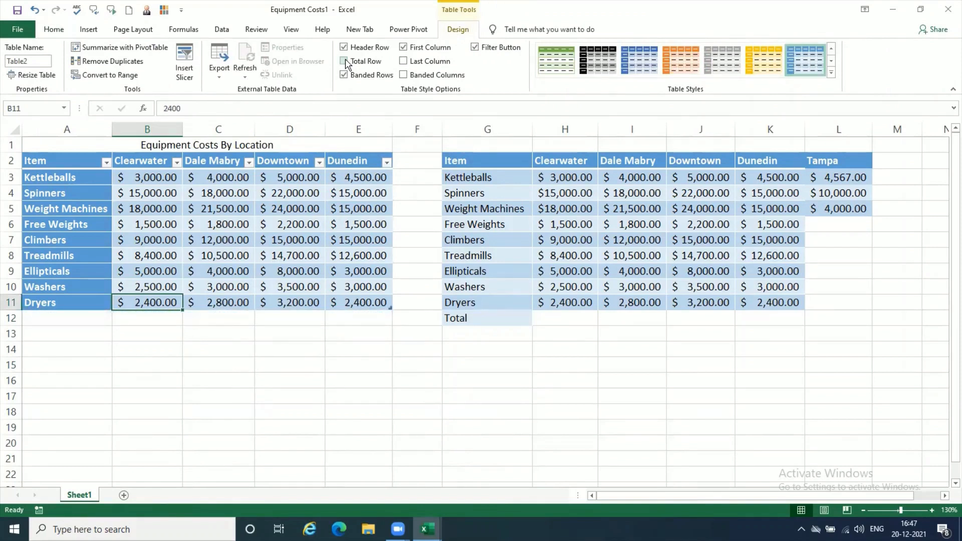
click(345, 61)
click(345, 61)
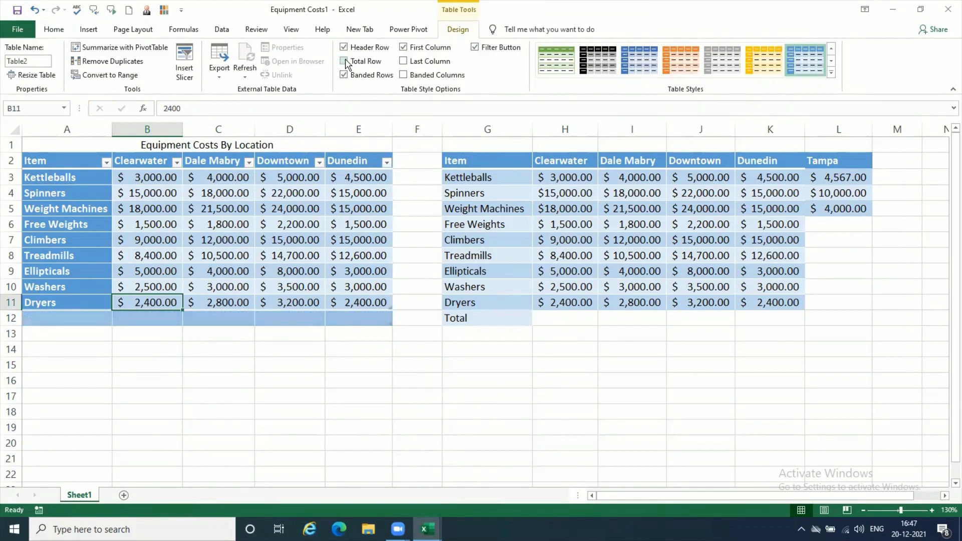
Step: Select J7 and H12 in the plain range for comparison, and turn the table's Total Row back on
click(687, 246)
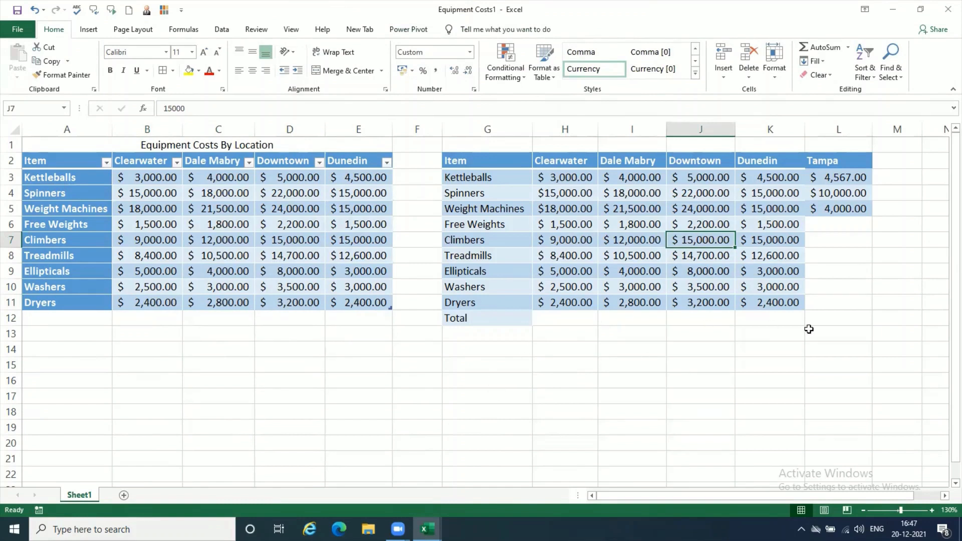
click(588, 320)
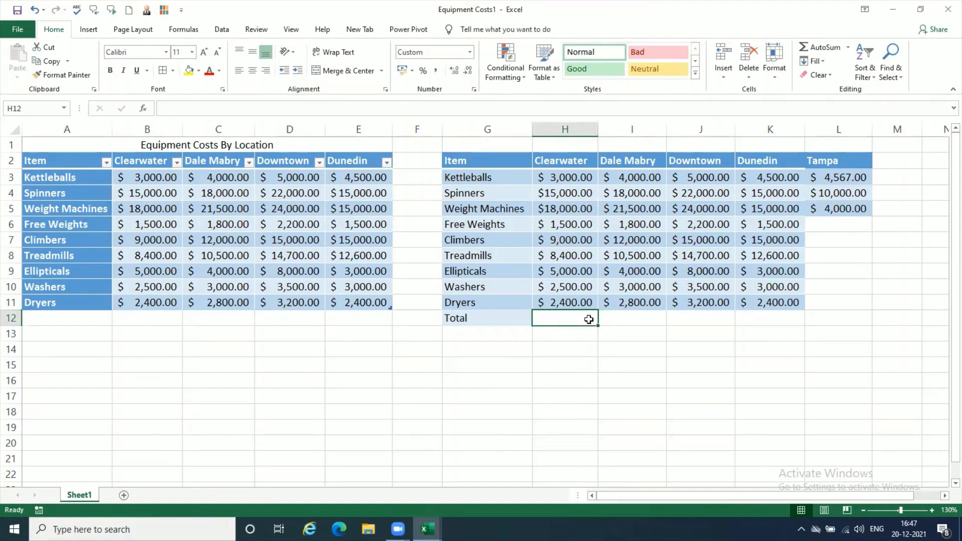
click(277, 268)
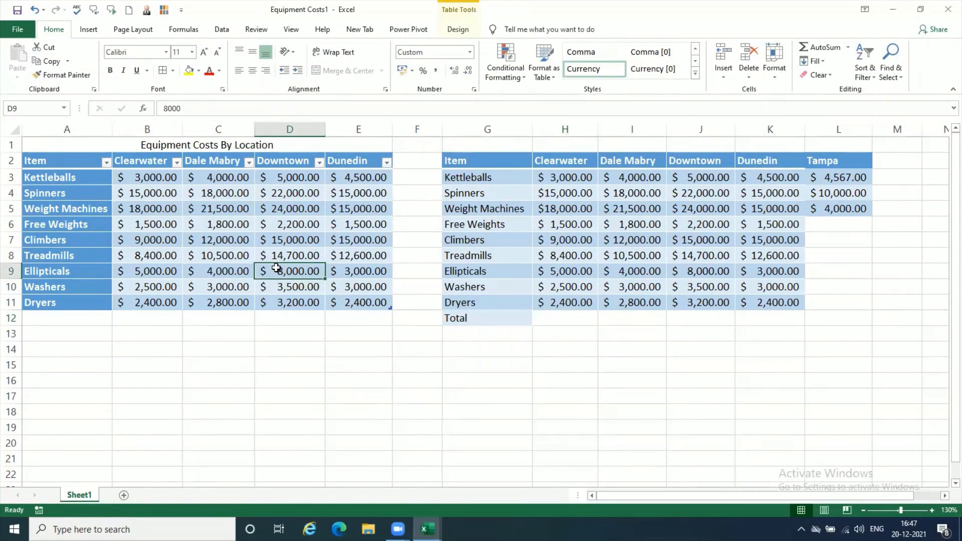
click(458, 29)
click(344, 62)
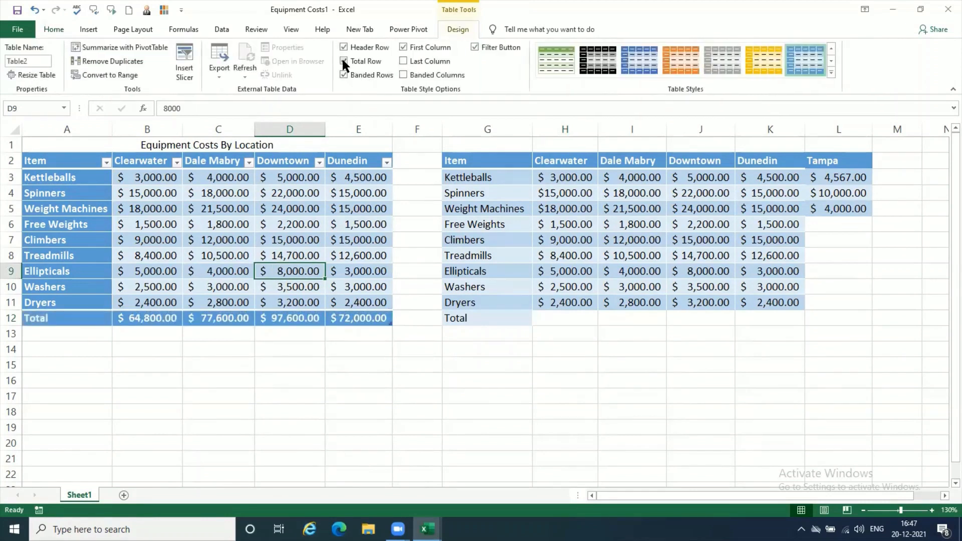
Step: Set the Total row function to Max for the Clearwater column and Min for the Dale Mabry column
click(149, 314)
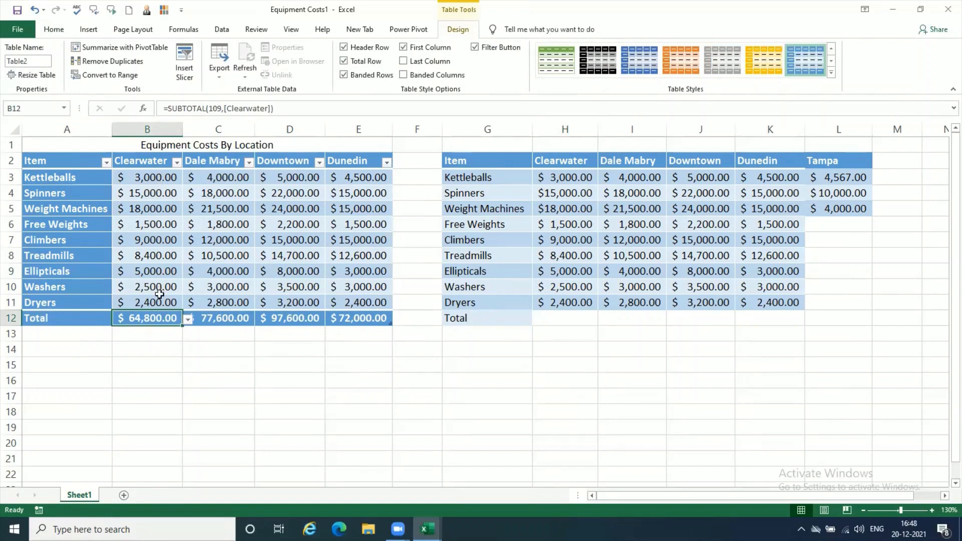
click(188, 320)
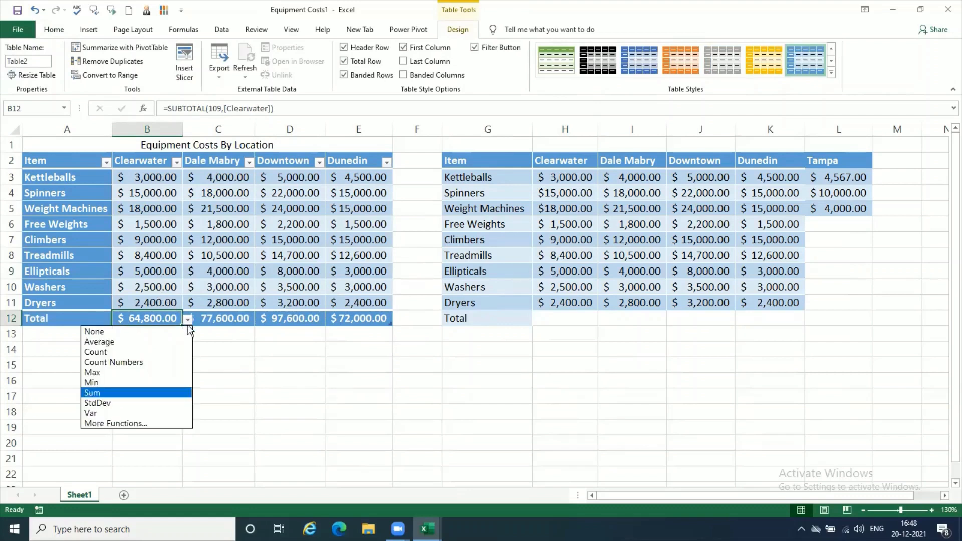
key(Escape)
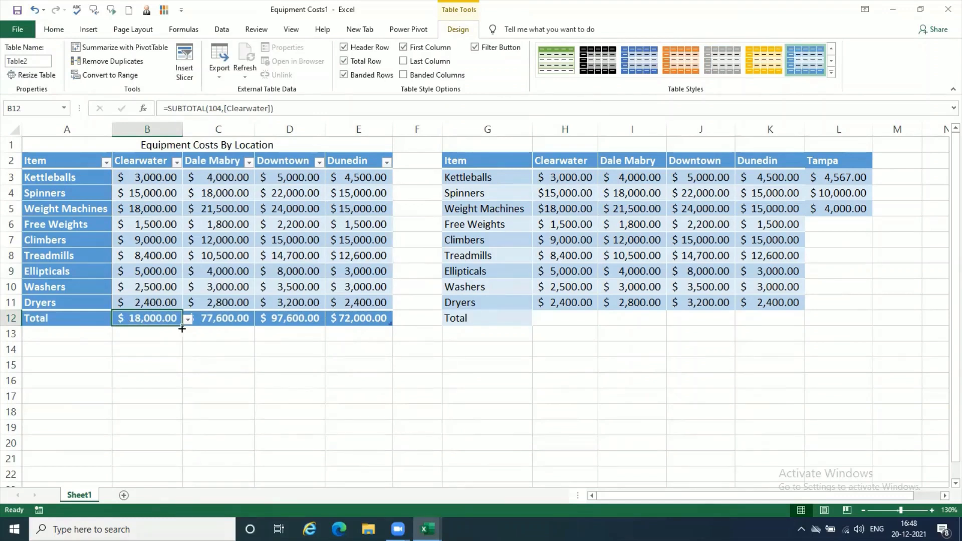
click(233, 319)
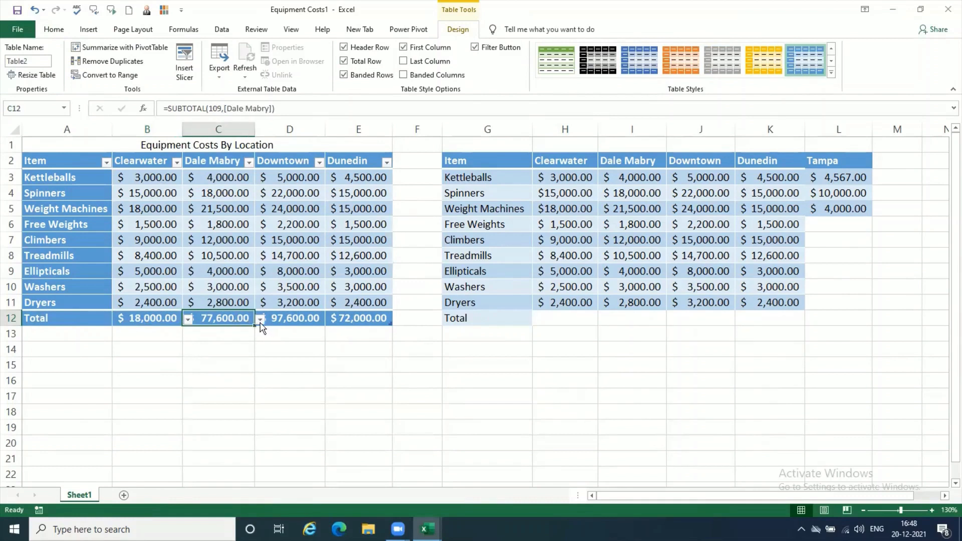
click(260, 321)
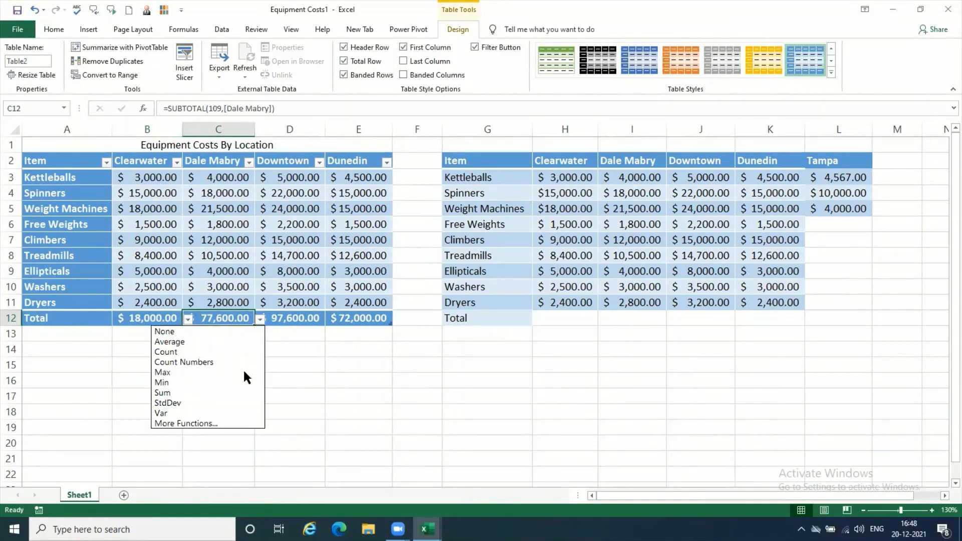
click(247, 385)
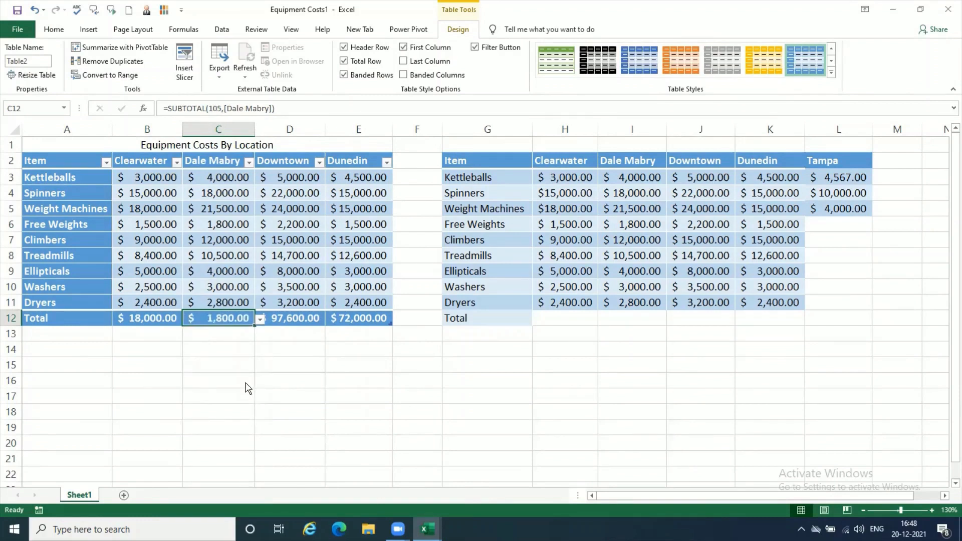
Step: Set the Total row function to Count for the Downtown column
click(314, 323)
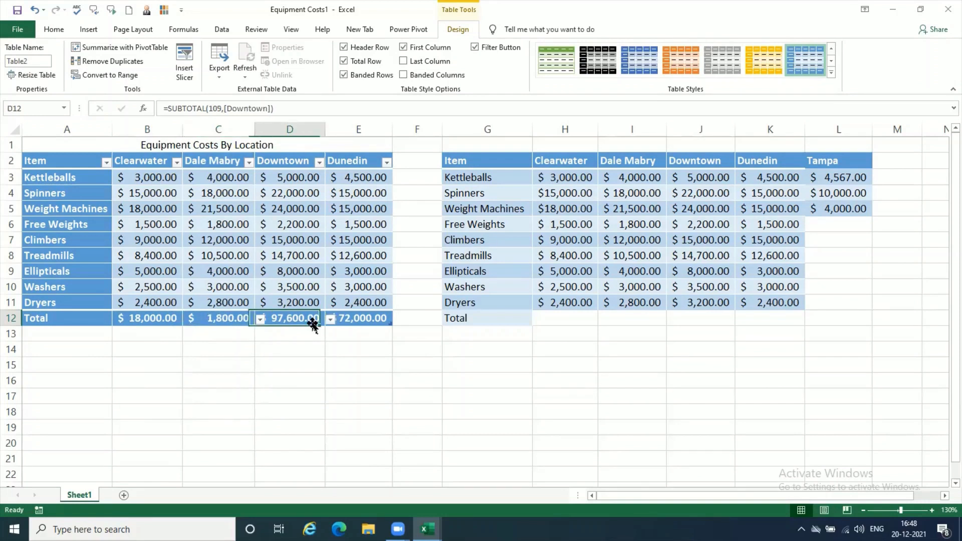
click(331, 323)
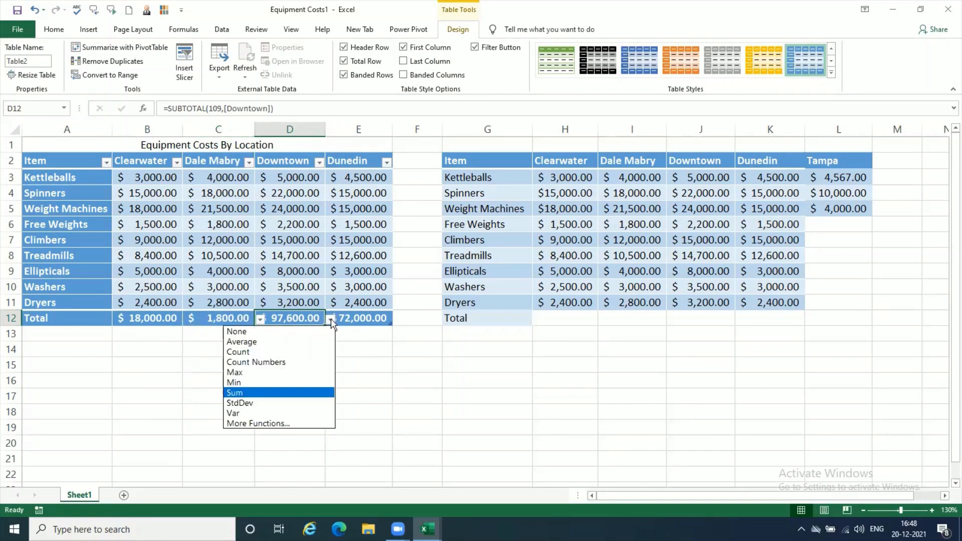
click(322, 351)
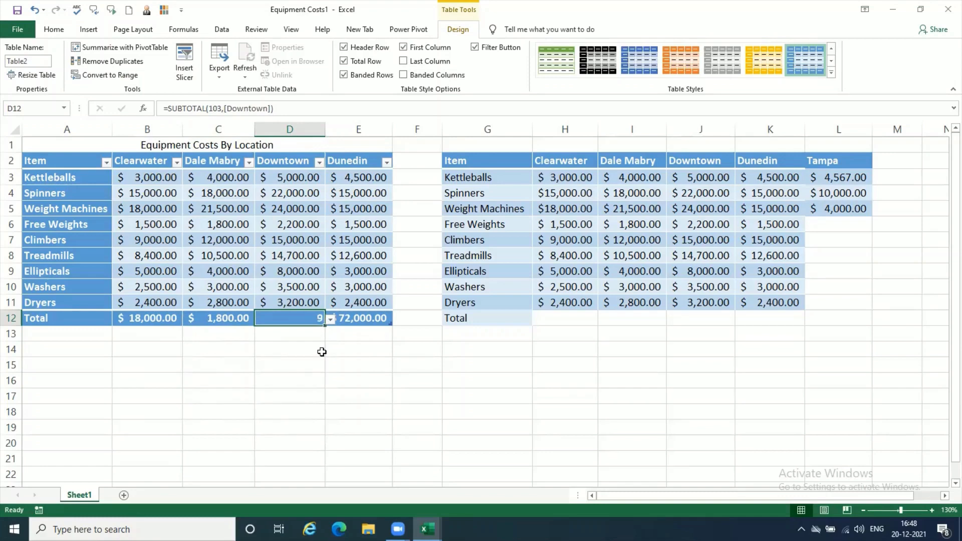
click(290, 376)
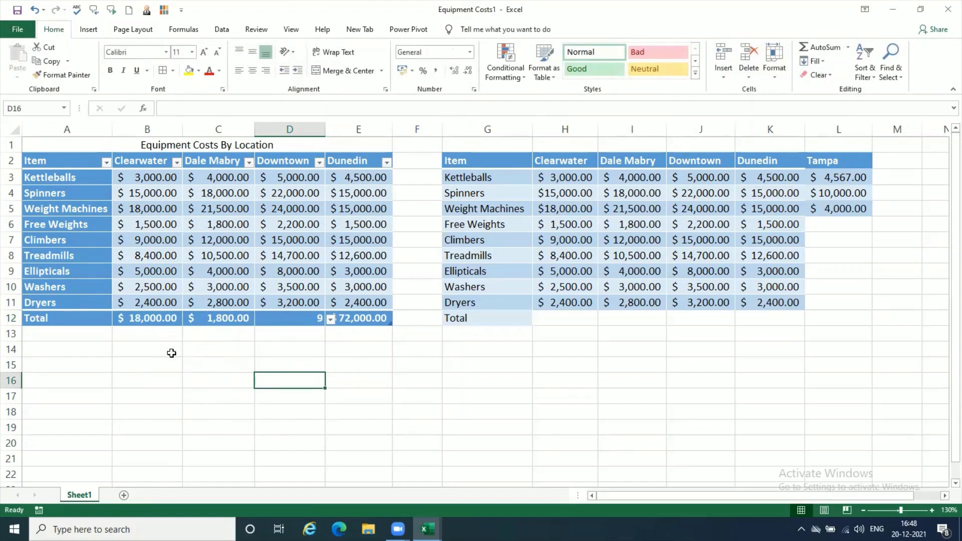
Step: Review the SUBTOTAL formulas in the Total row by selecting B12, C12, D12 and E12 in turn
click(157, 319)
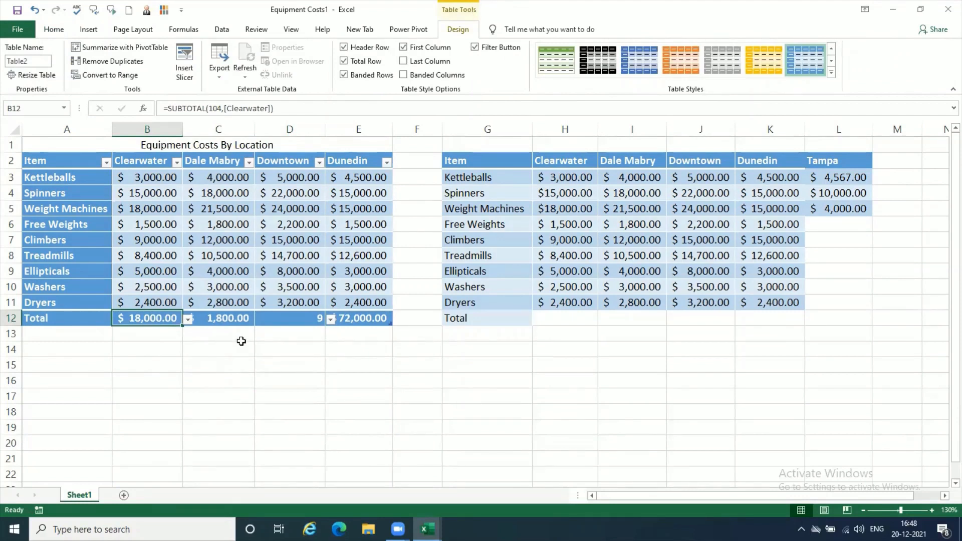
click(228, 319)
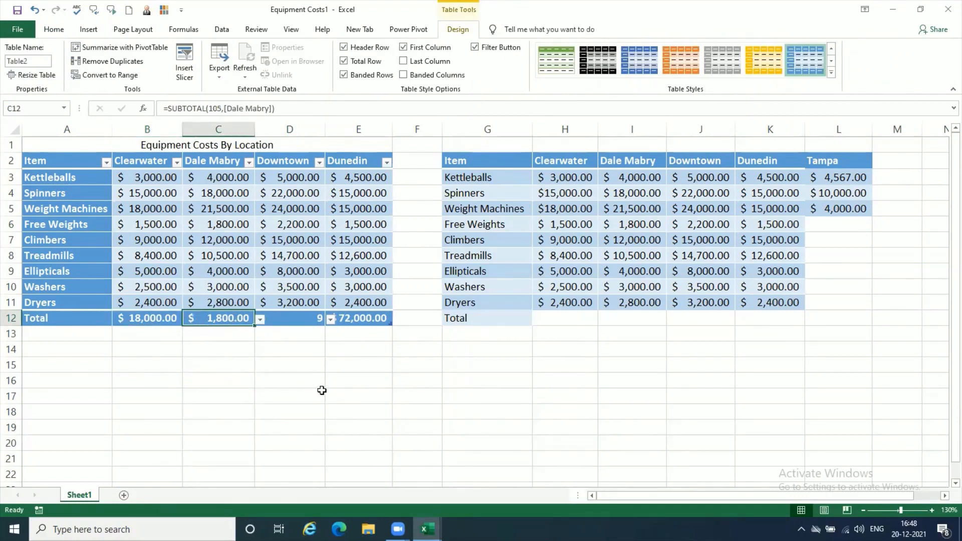
click(306, 319)
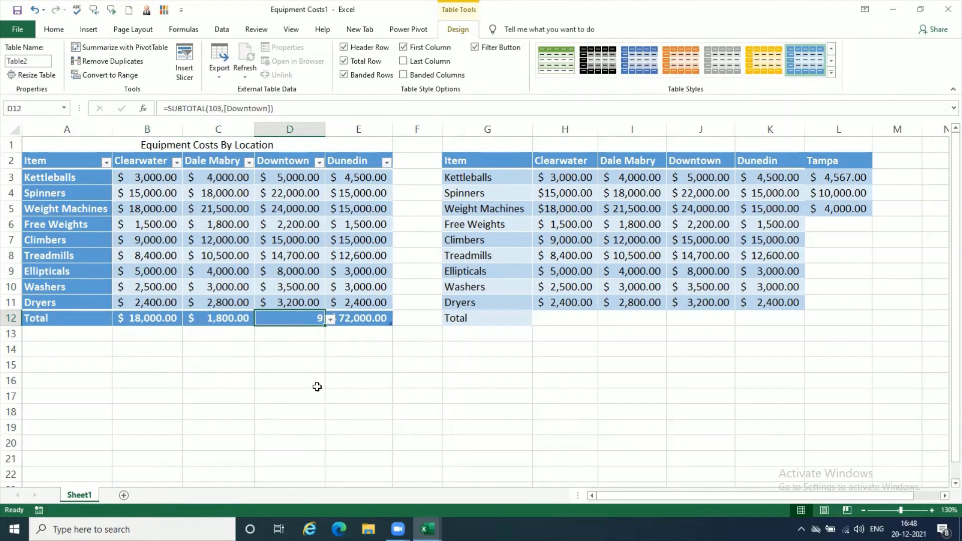
click(362, 319)
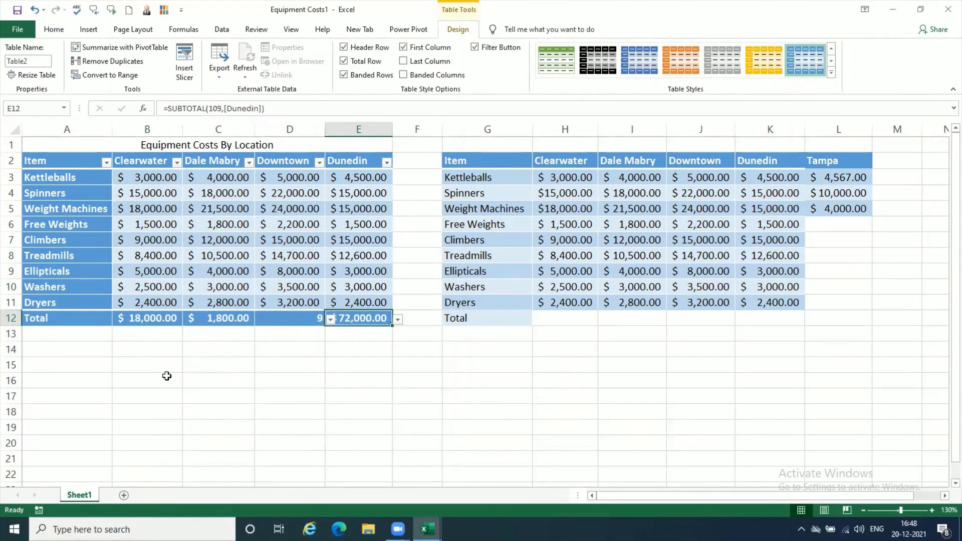
Step: Compare the table's Downtown total in D12 with the plain range by selecting H10, I9 and the Total row cell H12
click(550, 283)
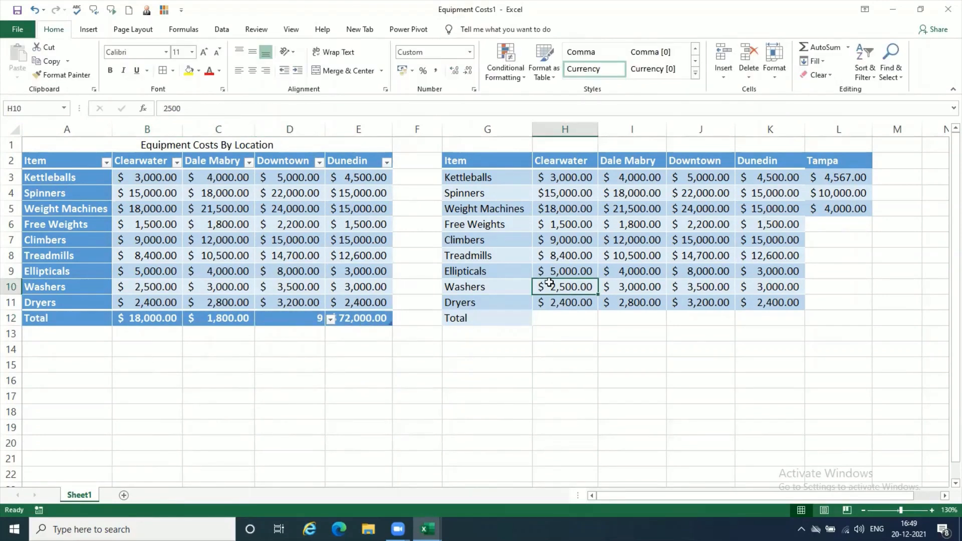
click(285, 314)
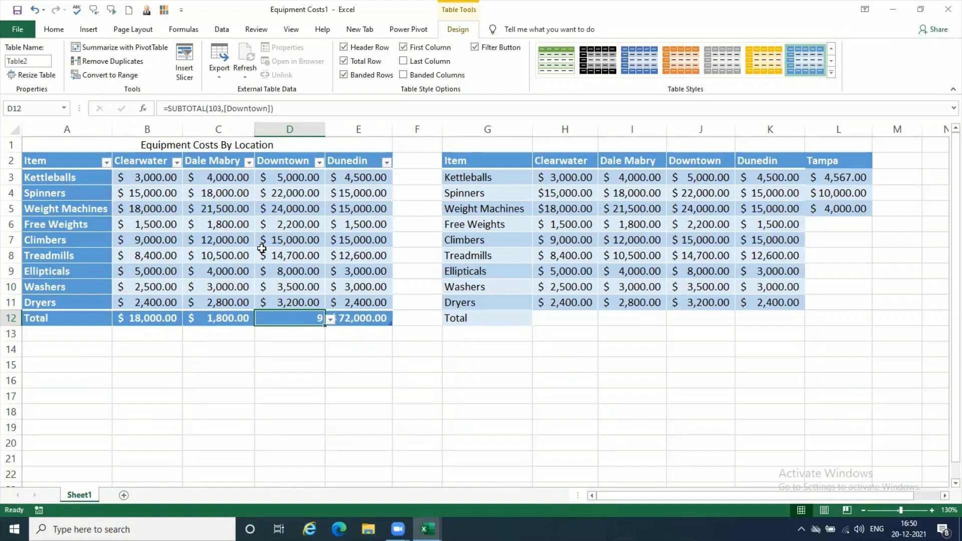
click(622, 270)
click(575, 317)
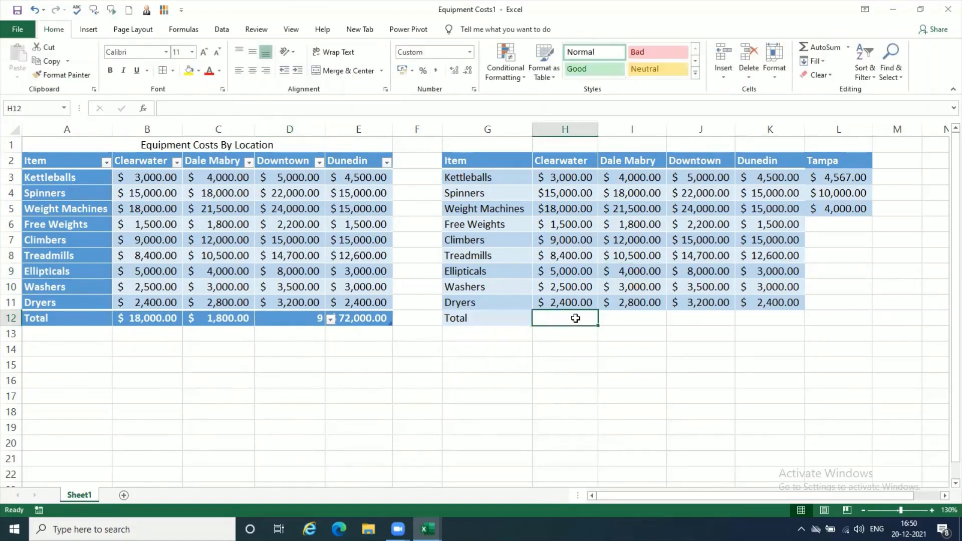
Step: Set the Total row function of the table's Clearwater column to Average
click(142, 318)
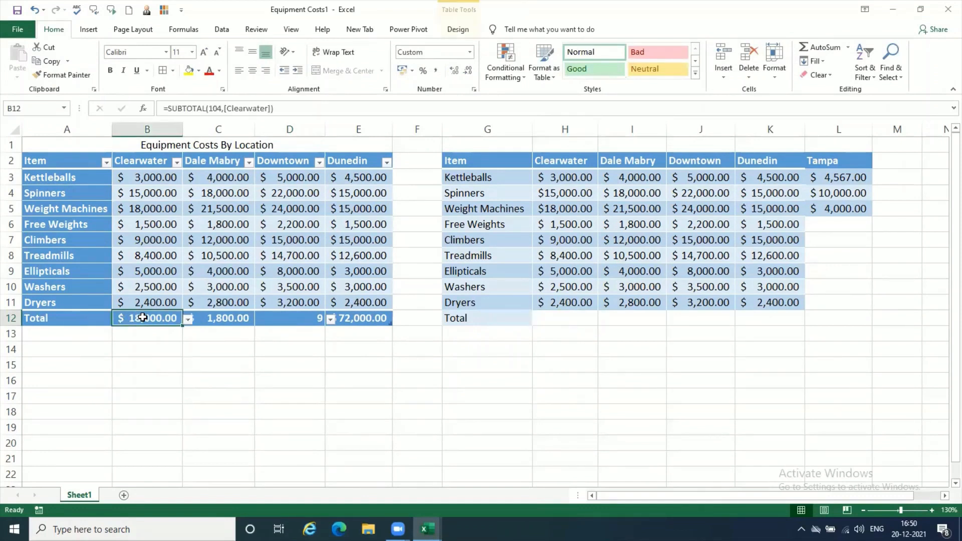
click(189, 319)
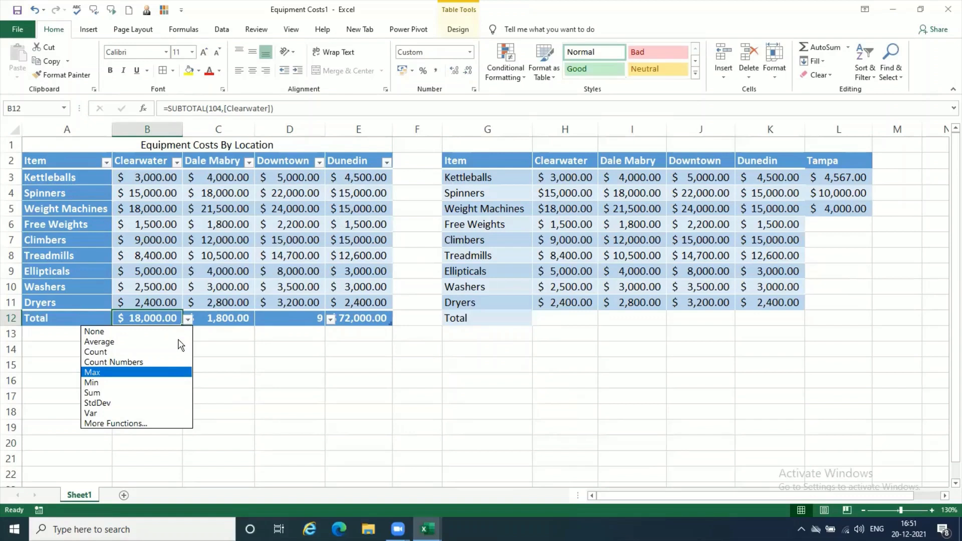
click(179, 342)
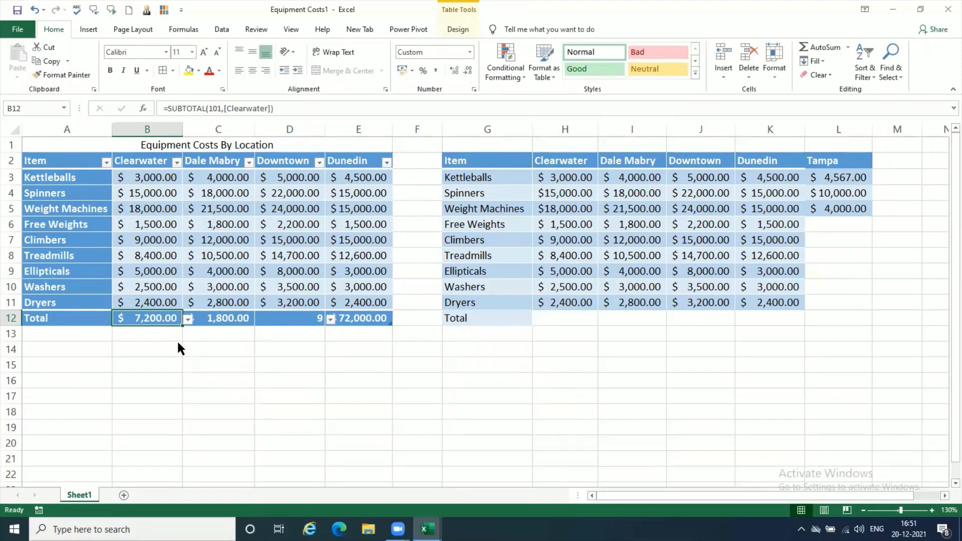
click(188, 319)
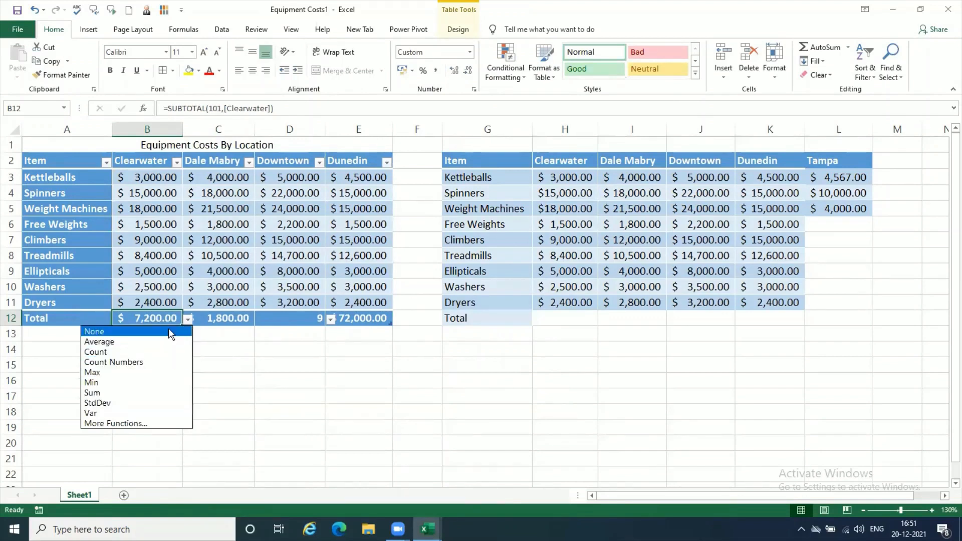
click(255, 331)
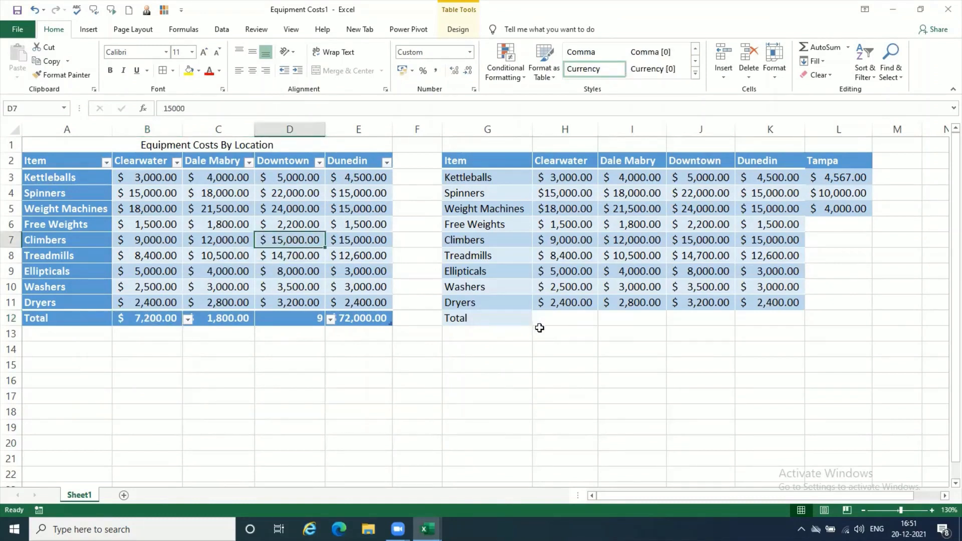
Step: Enter the formula =average(H3:H11) in H12 of the plain range's Total row for Clearwater
click(556, 319)
text(=av)
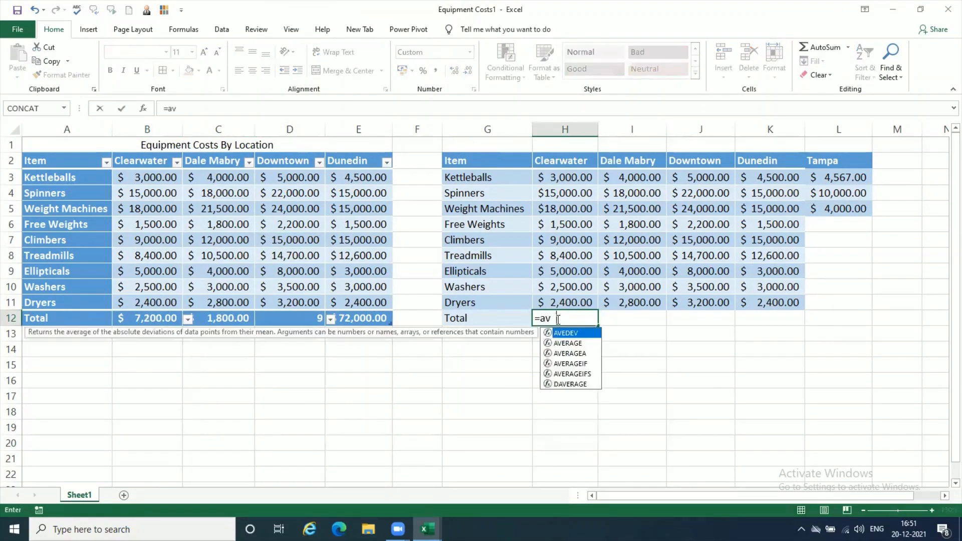
text(erage()
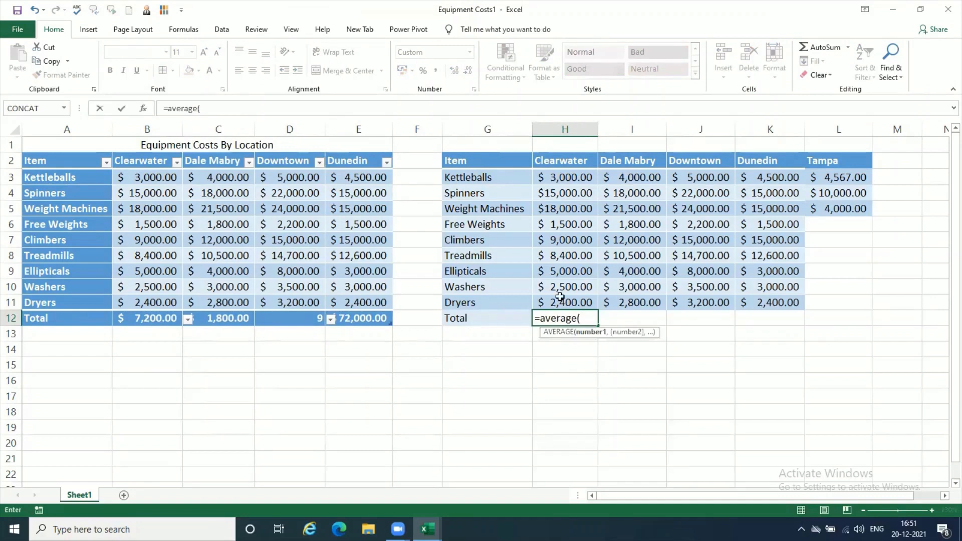
drag(586, 180, 589, 300)
text())
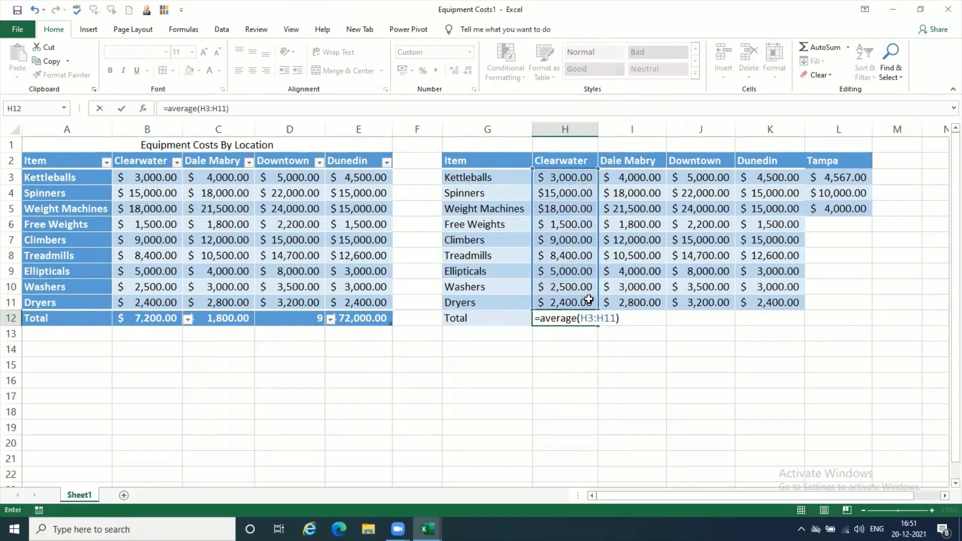
key(Return)
click(587, 320)
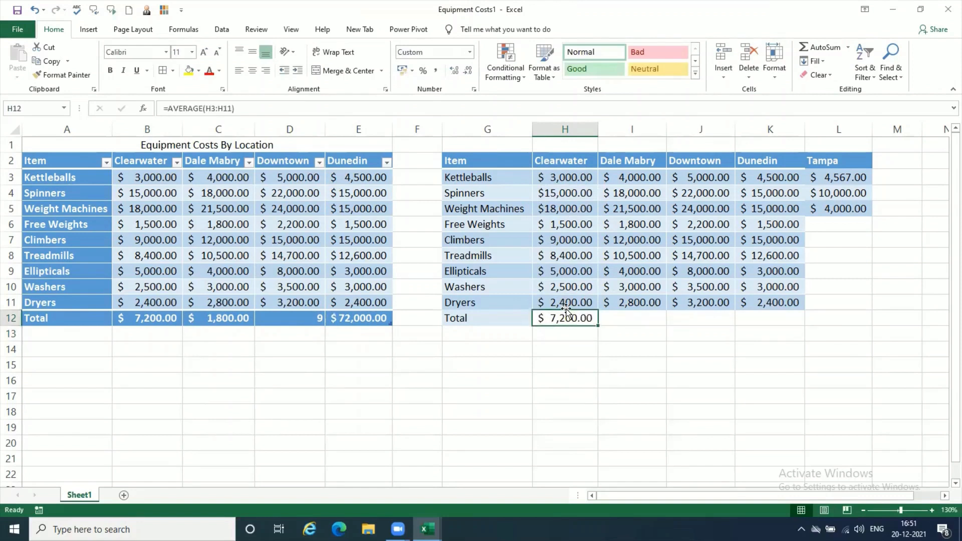
Step: Compare the table's Clearwater Total cell B12 and its list of summary functions with the AVERAGE formula in H12
click(161, 318)
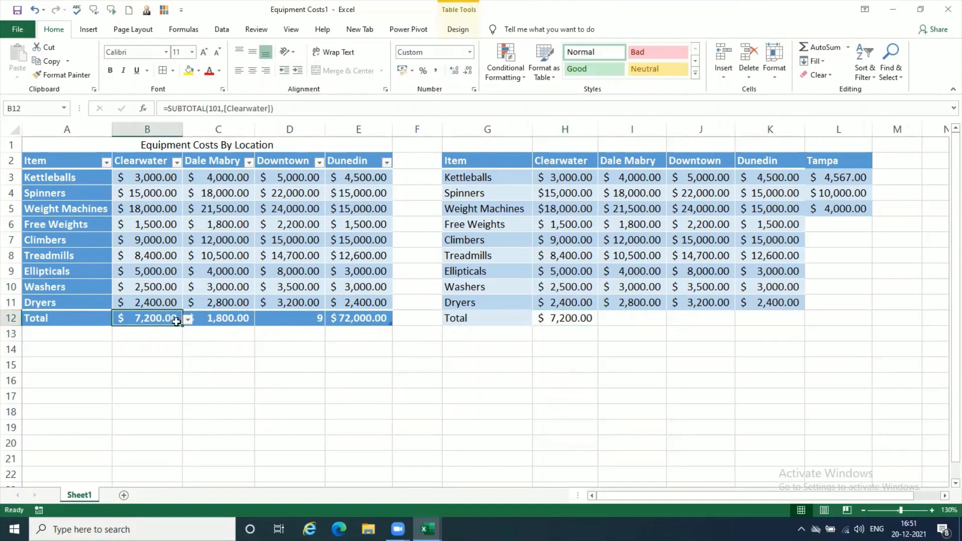
click(188, 321)
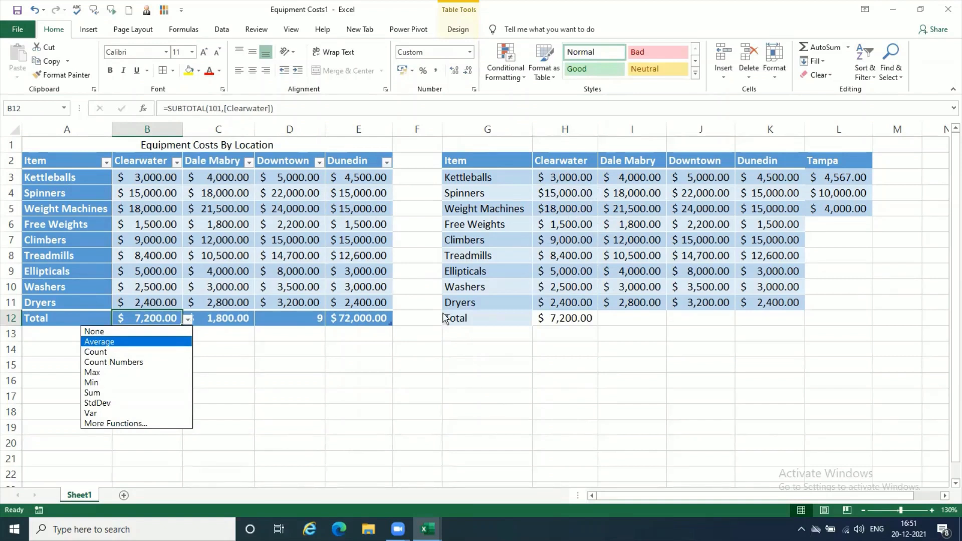
click(581, 318)
click(581, 318)
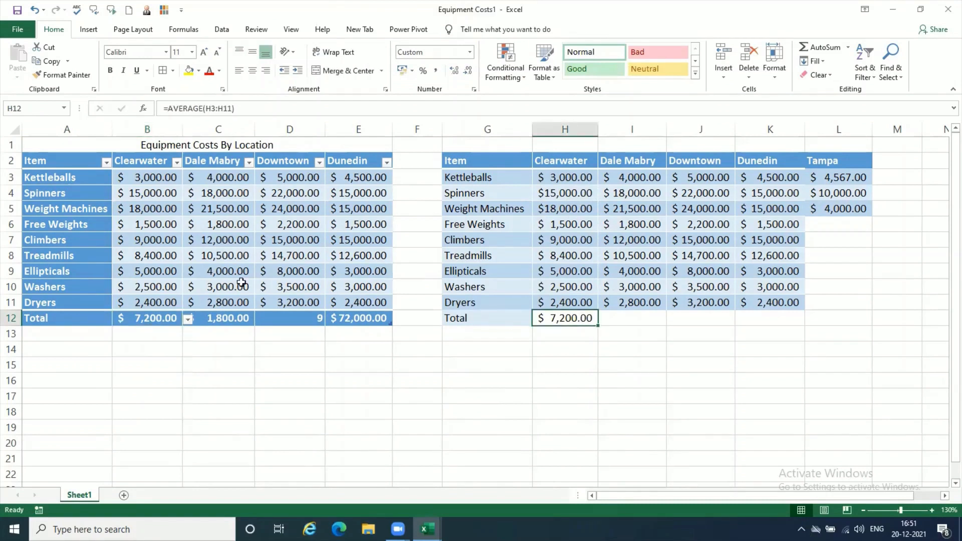
Step: Set the Total row function of the table's Clearwater column to Sum
click(165, 330)
click(177, 320)
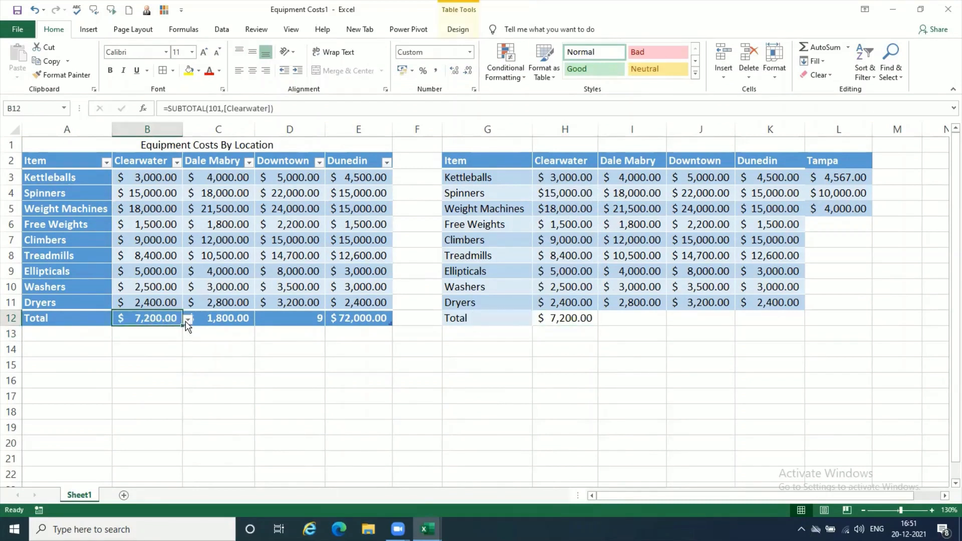
click(188, 319)
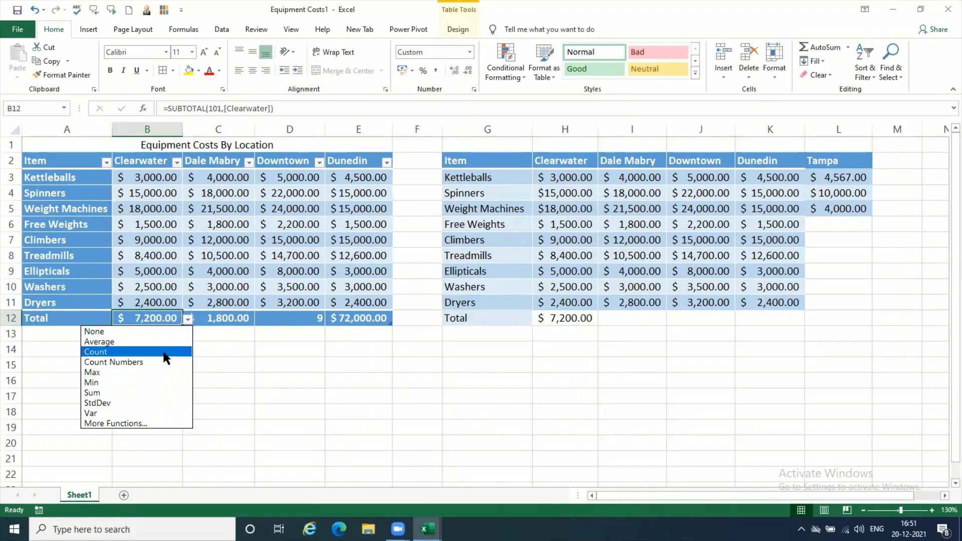
click(161, 393)
click(262, 345)
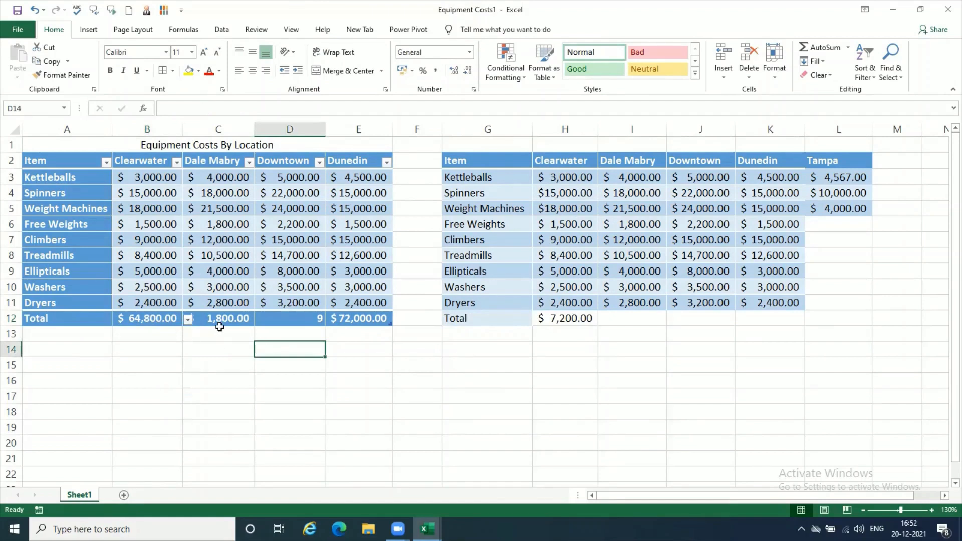
Step: Filter the table's Clearwater column to show only $2,500.00 and $3,000.00
click(168, 278)
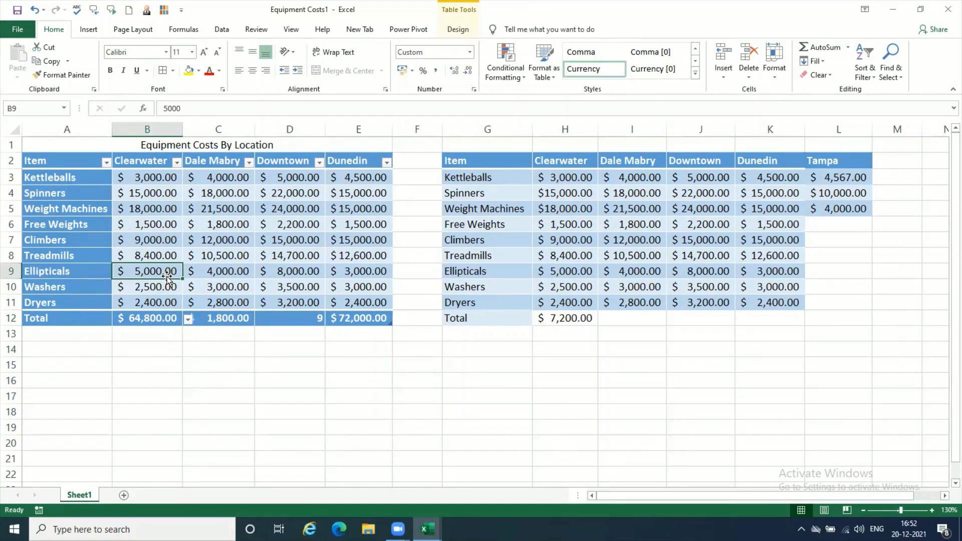
click(176, 161)
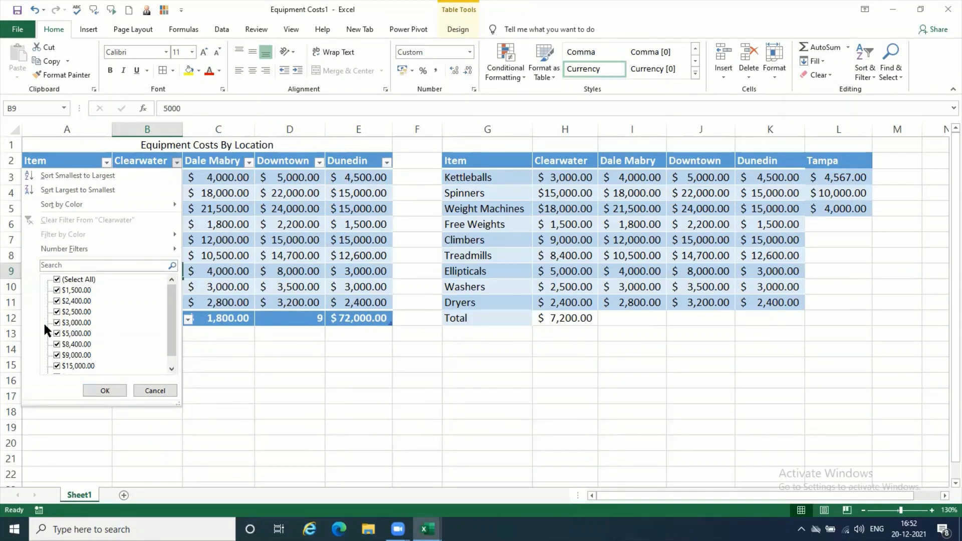
click(58, 279)
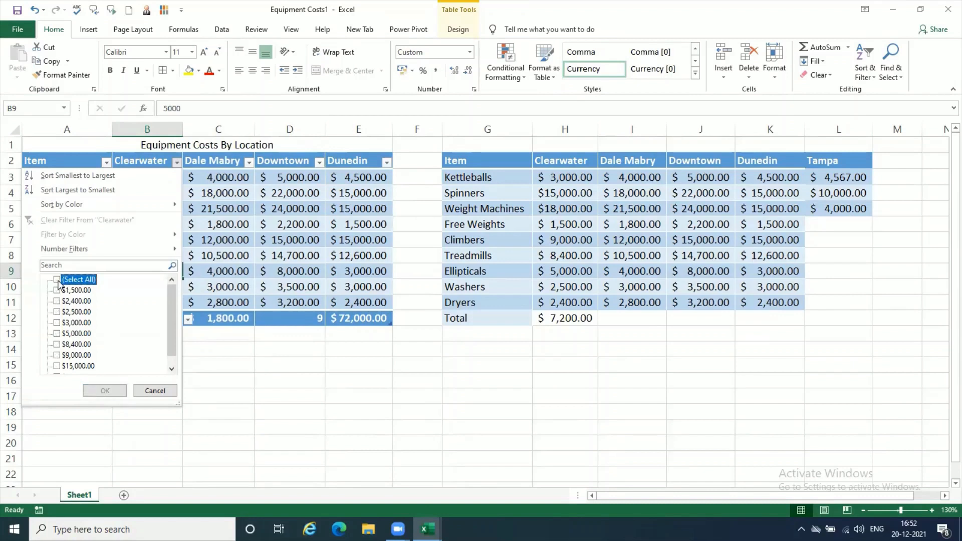
click(57, 313)
click(58, 323)
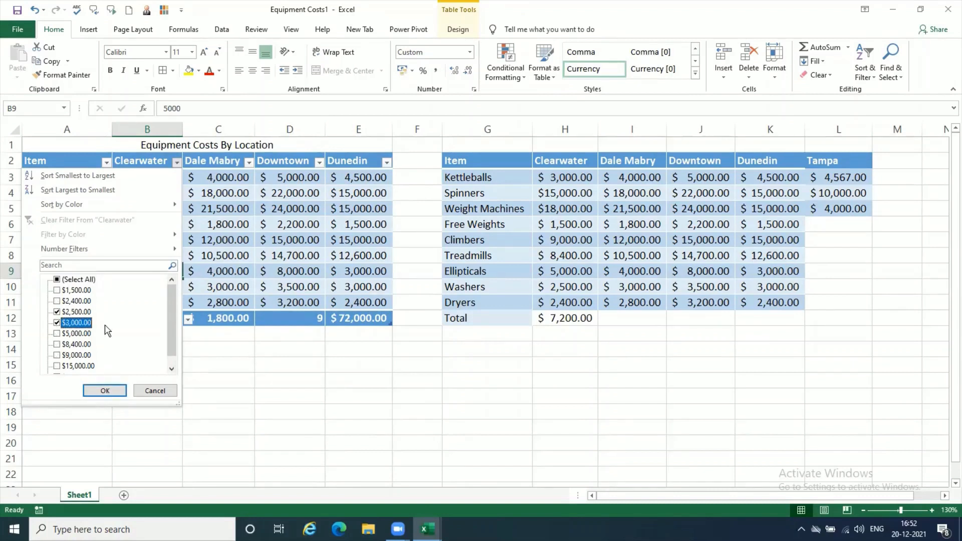
click(104, 391)
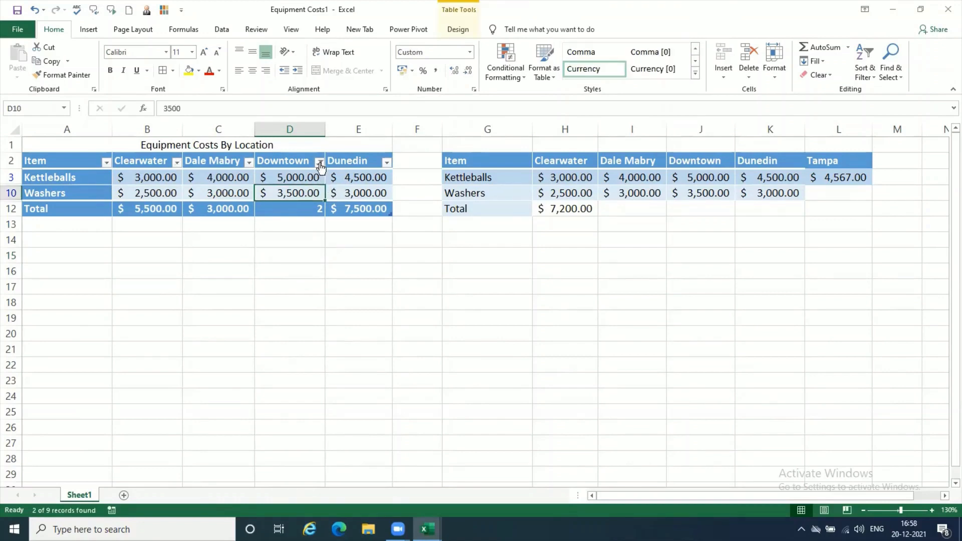
Step: Reset the Downtown column filter to include all values
click(319, 162)
click(199, 279)
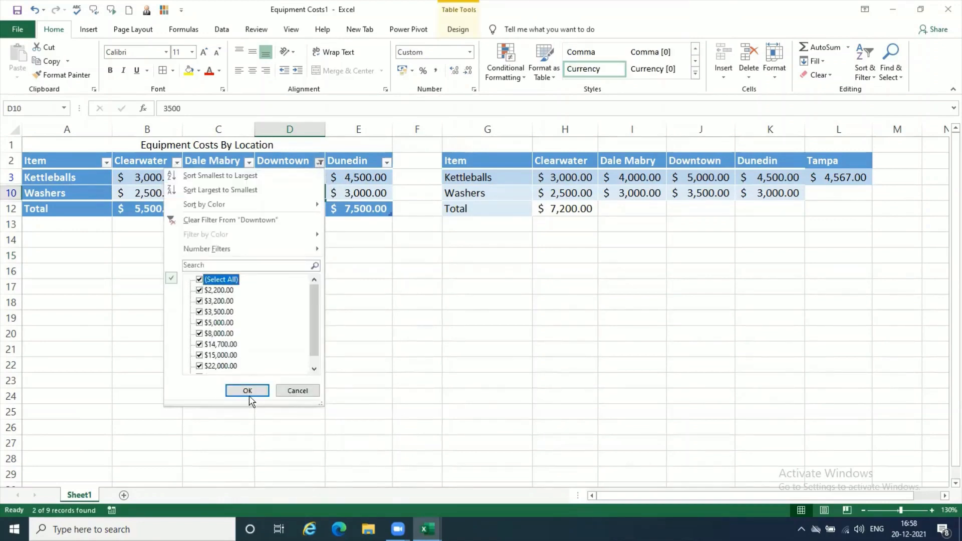
click(247, 391)
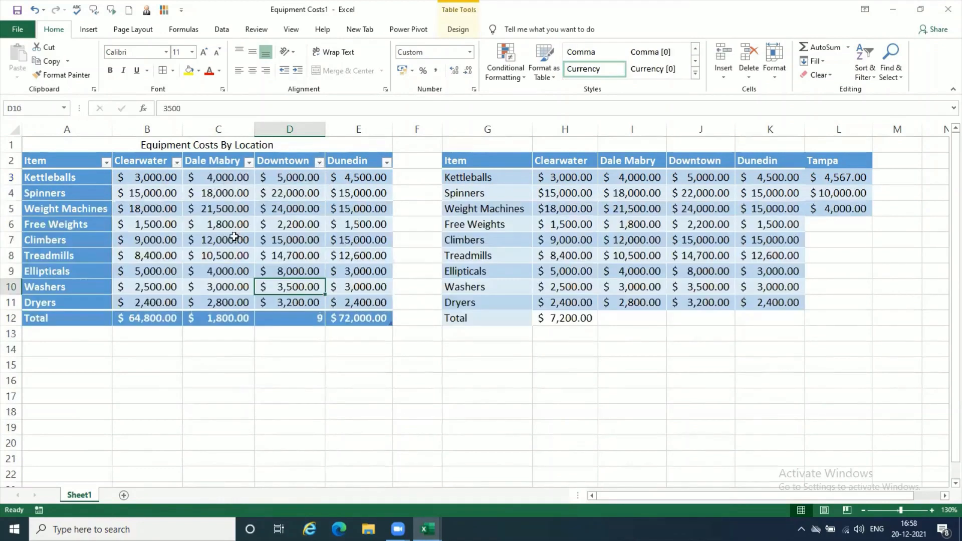
Step: Filter the table's Item column to show only Kettleballs and Washers
click(106, 162)
click(45, 279)
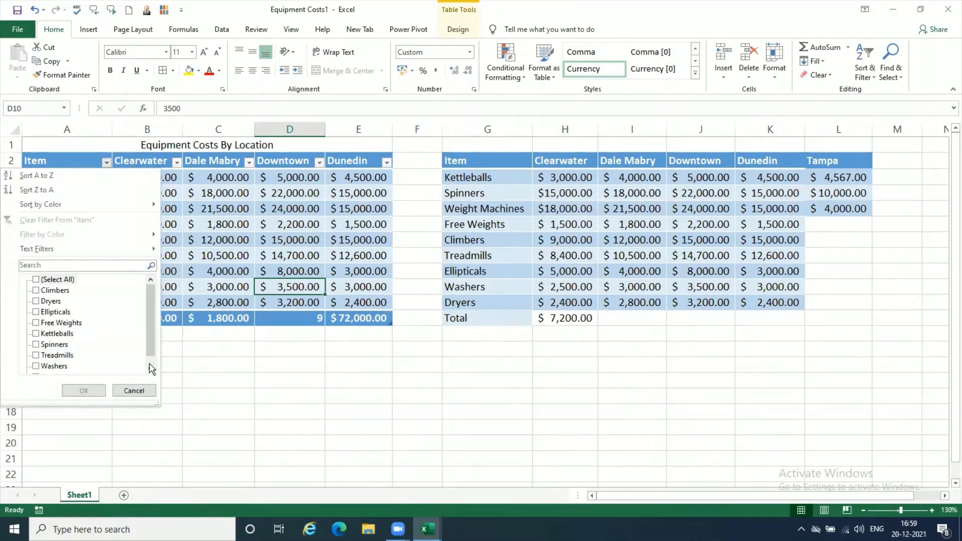
click(150, 369)
click(35, 322)
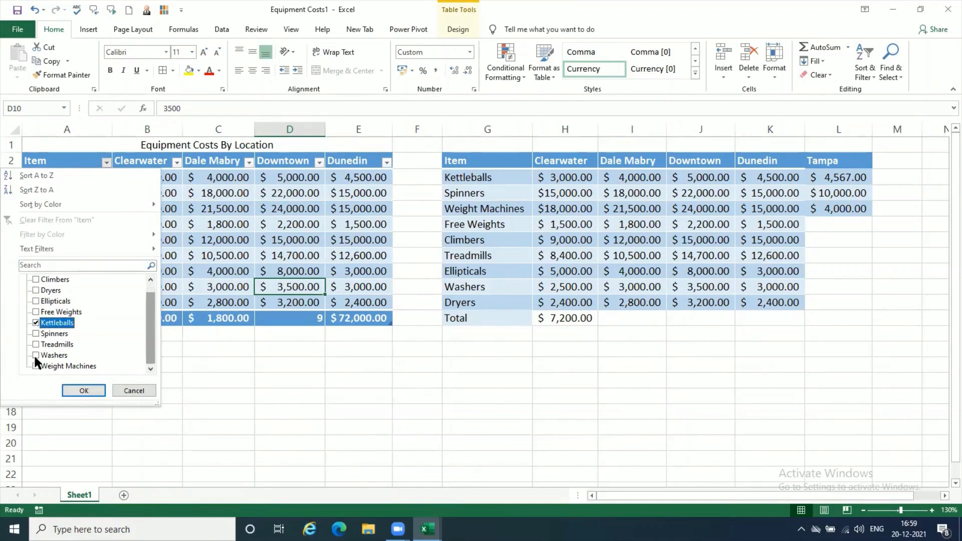
click(36, 355)
click(90, 391)
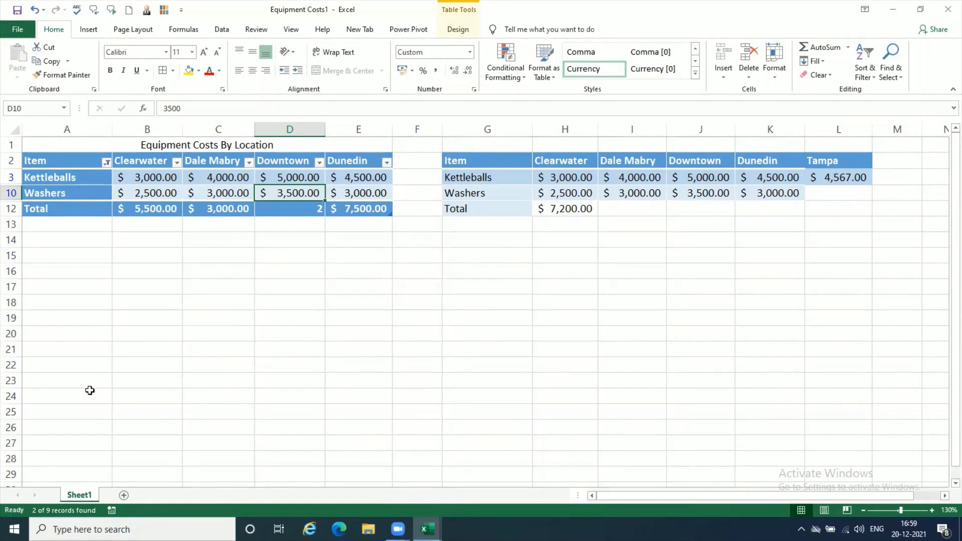
Step: Reset the Item column filter to include all items
click(106, 161)
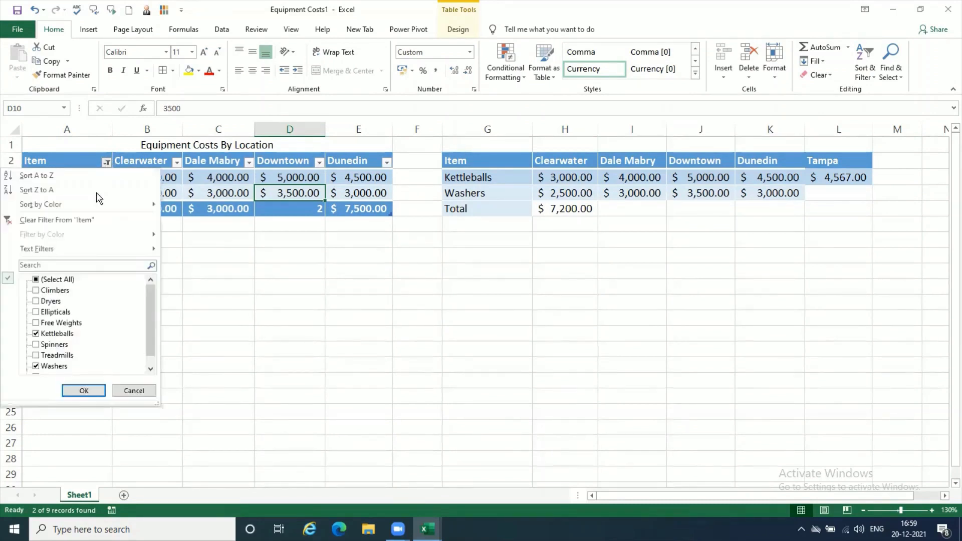
click(36, 280)
click(81, 388)
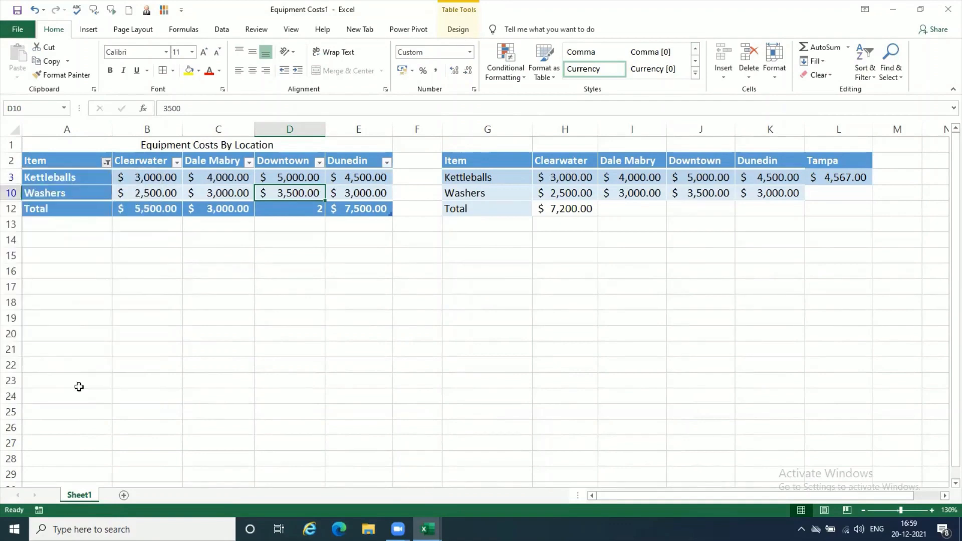
click(273, 195)
click(221, 203)
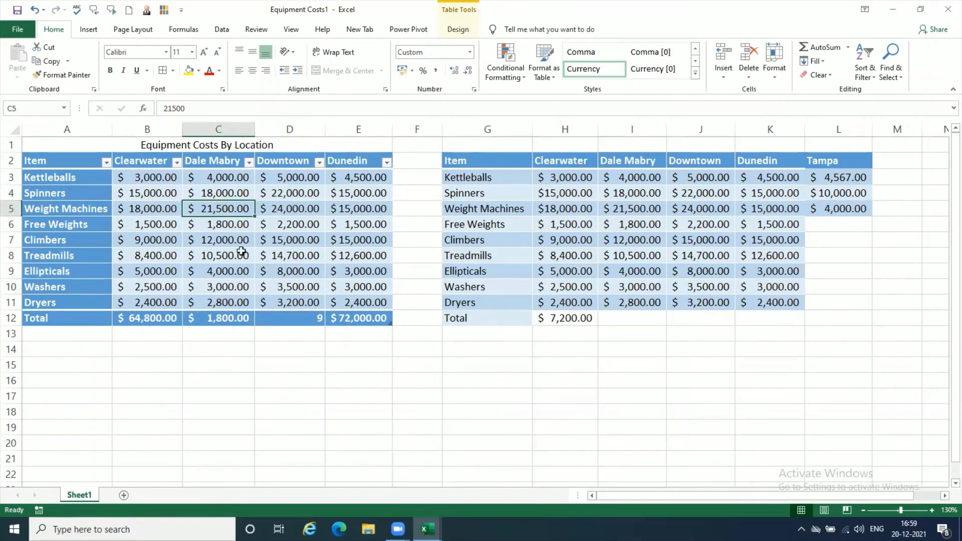
Step: Set the Dale Mabry cost of Free Weights in C6 to 2,800
click(231, 229)
text(2,)
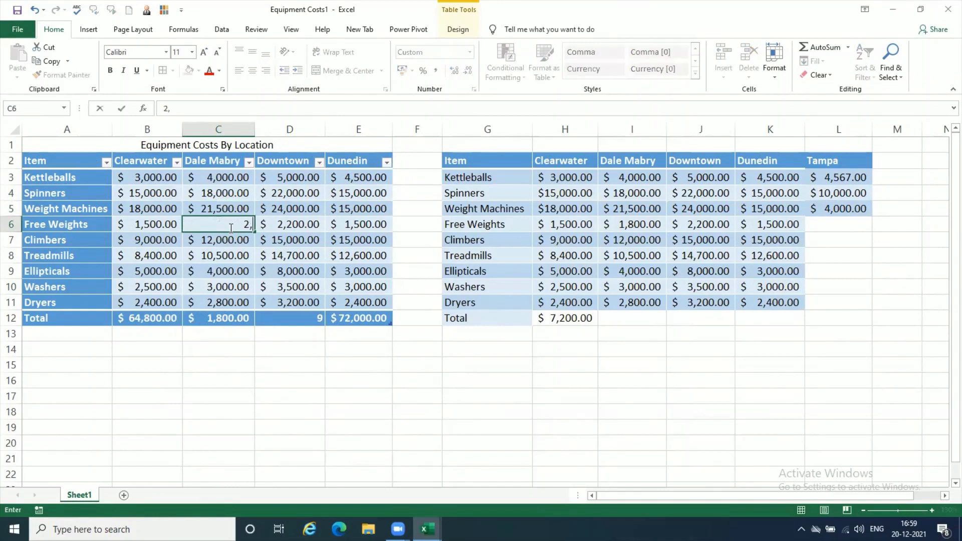
text(800)
key(Return)
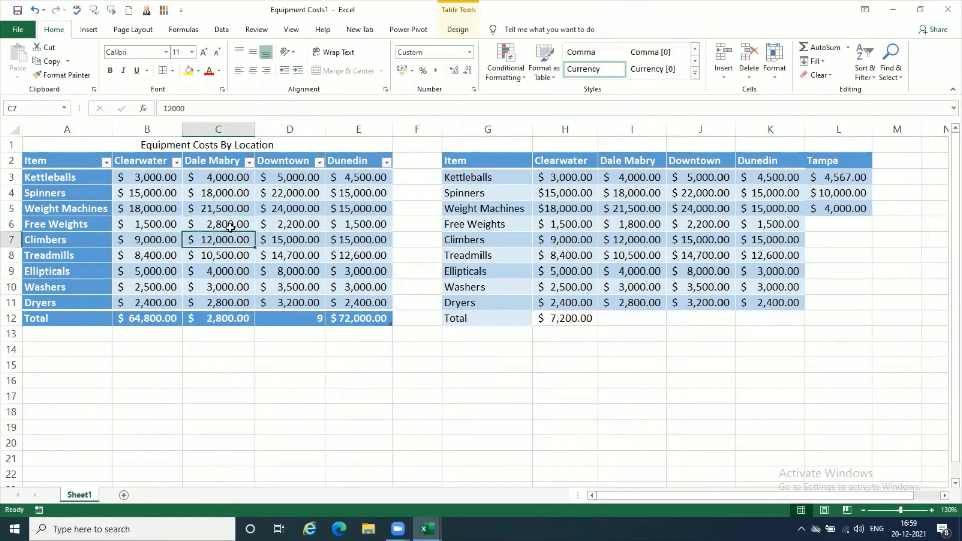
click(230, 226)
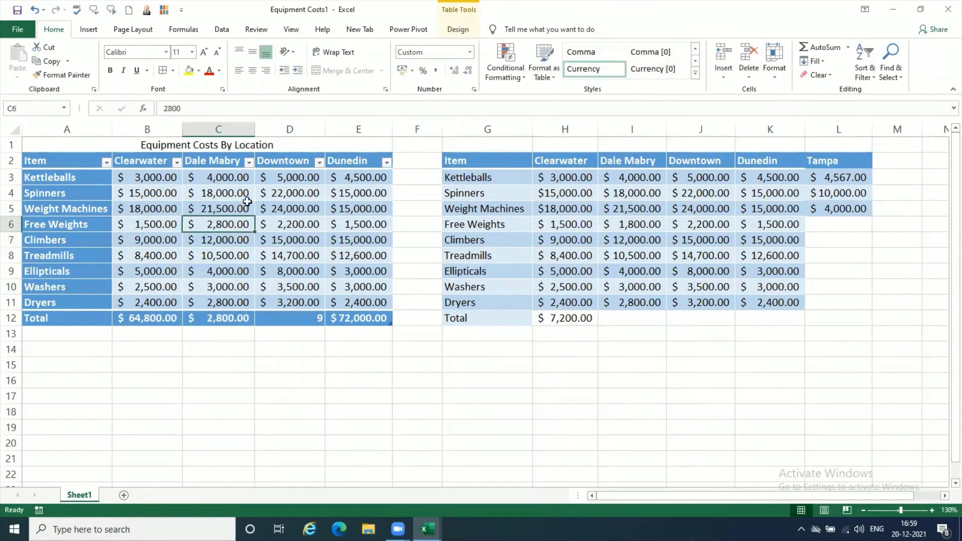
Step: Filter the table's Dale Mabry column to show only $2,800.00
click(249, 164)
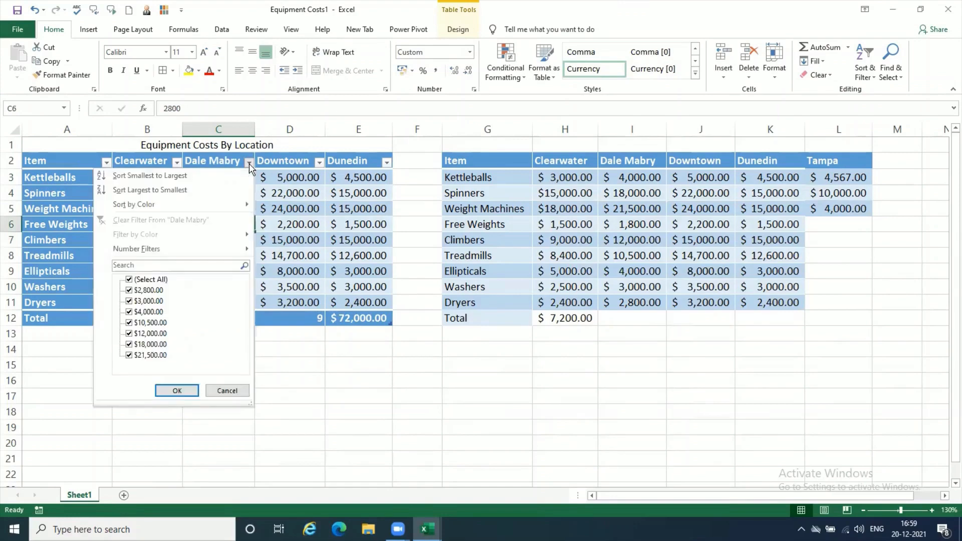
click(129, 279)
click(129, 291)
click(177, 390)
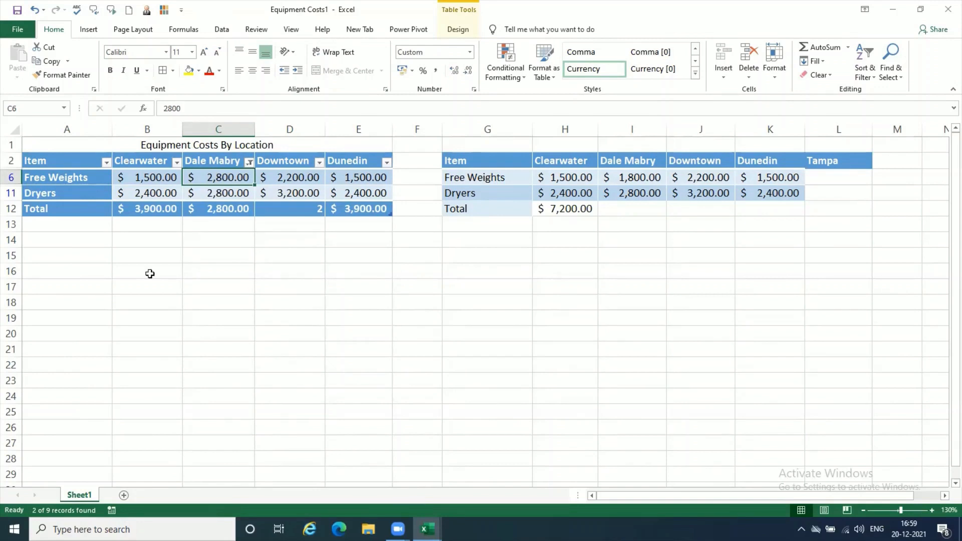
Step: Inspect the filtered Free Weights costs by selecting B6, D6, E6 and C6 in turn
click(155, 177)
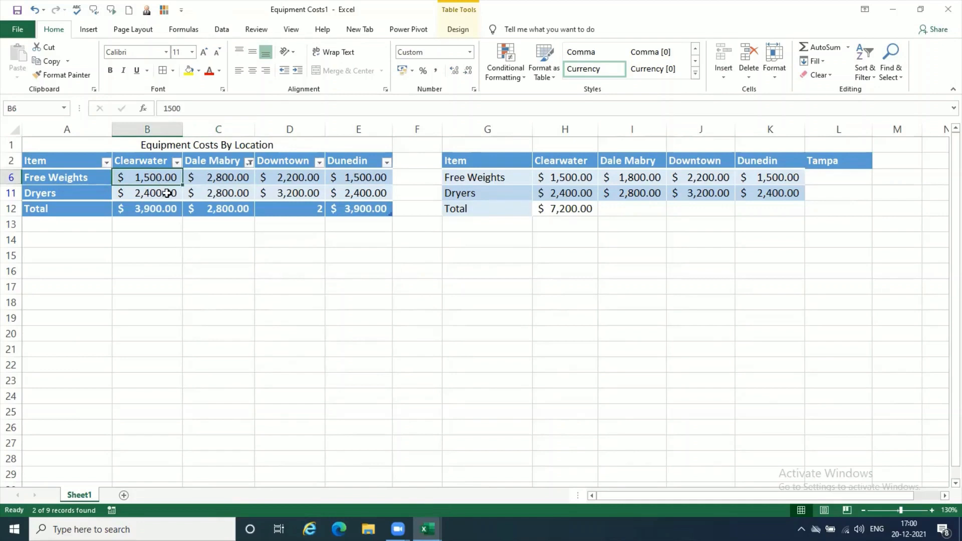
click(300, 176)
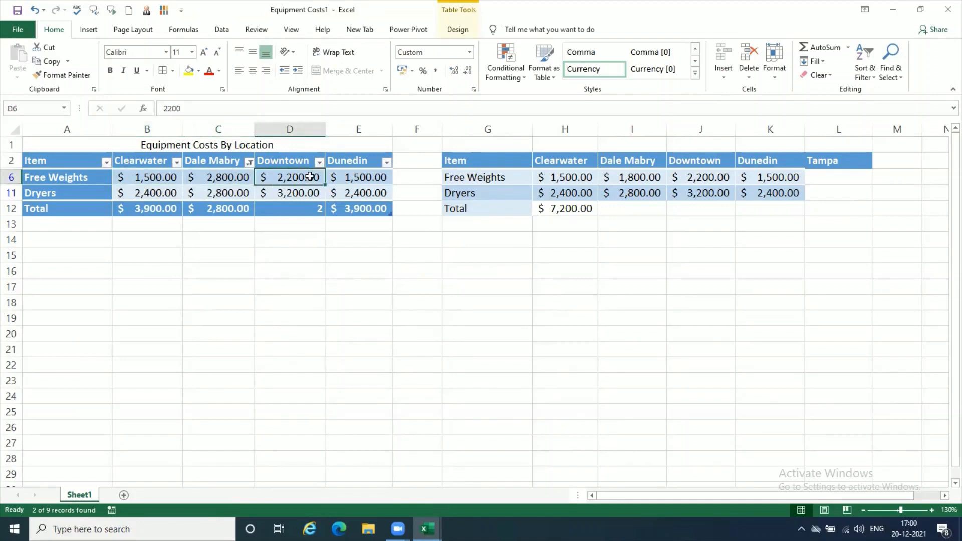
click(369, 183)
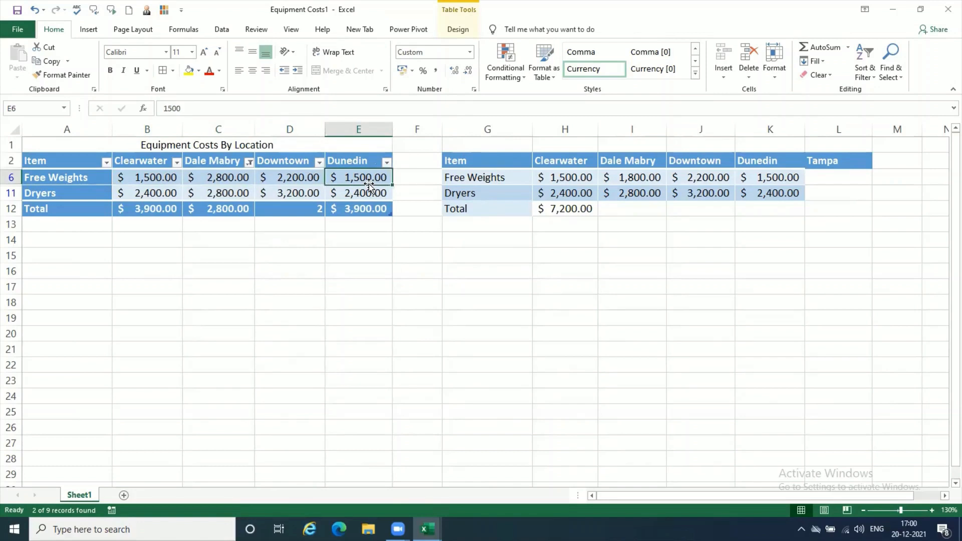
click(236, 181)
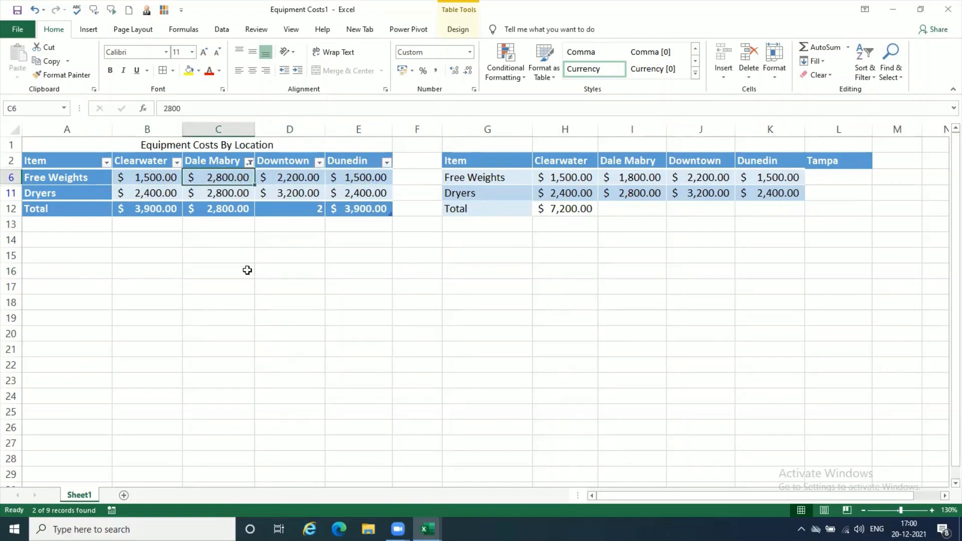